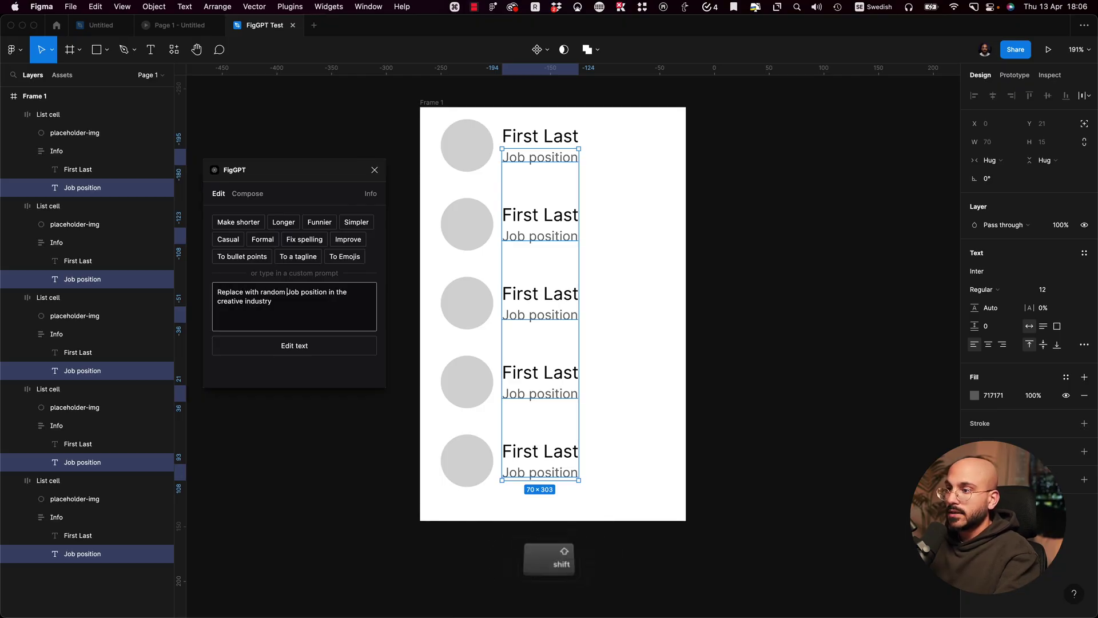
Step: Launch FigGPT to generate creative-industry job titles for the Job position placeholders
click(315, 348)
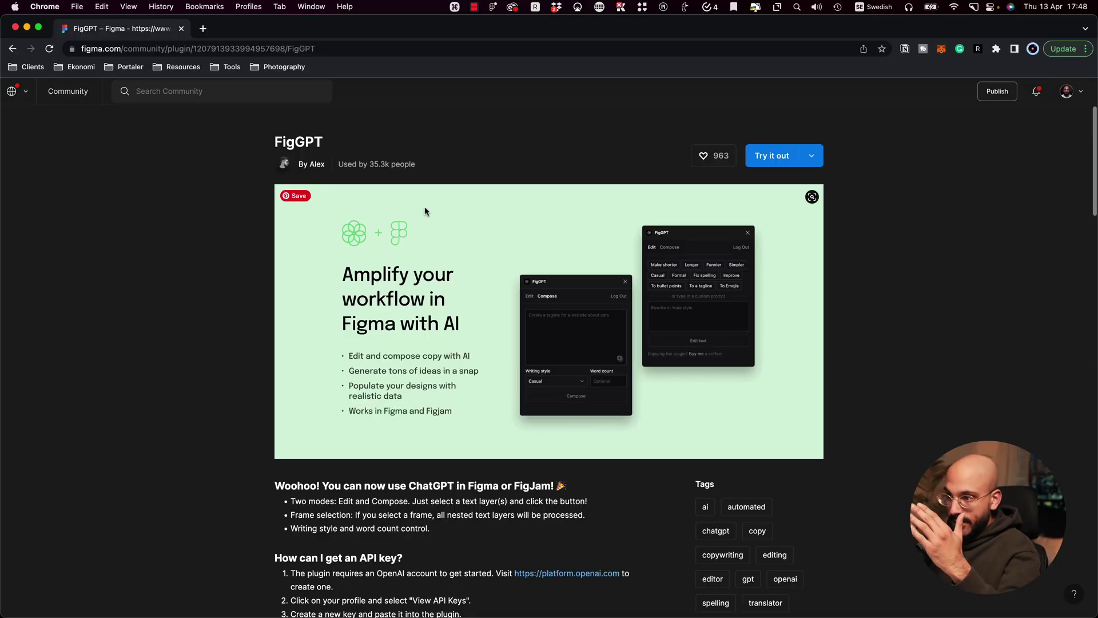
Step: Scroll through the FigGPT plugin page's description and API-key instructions
scroll(428, 211, down, 2)
scroll(427, 212, down, 1)
scroll(493, 233, up, 3)
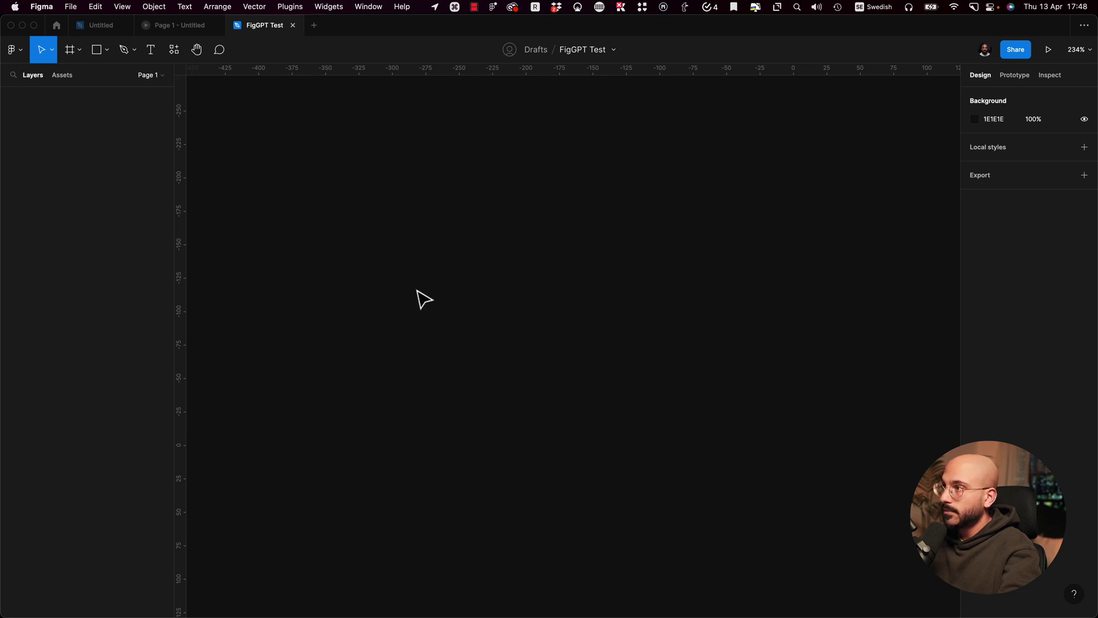
Step: Search the plugin list for 'figg' and run the FigGPT plugin
click(175, 50)
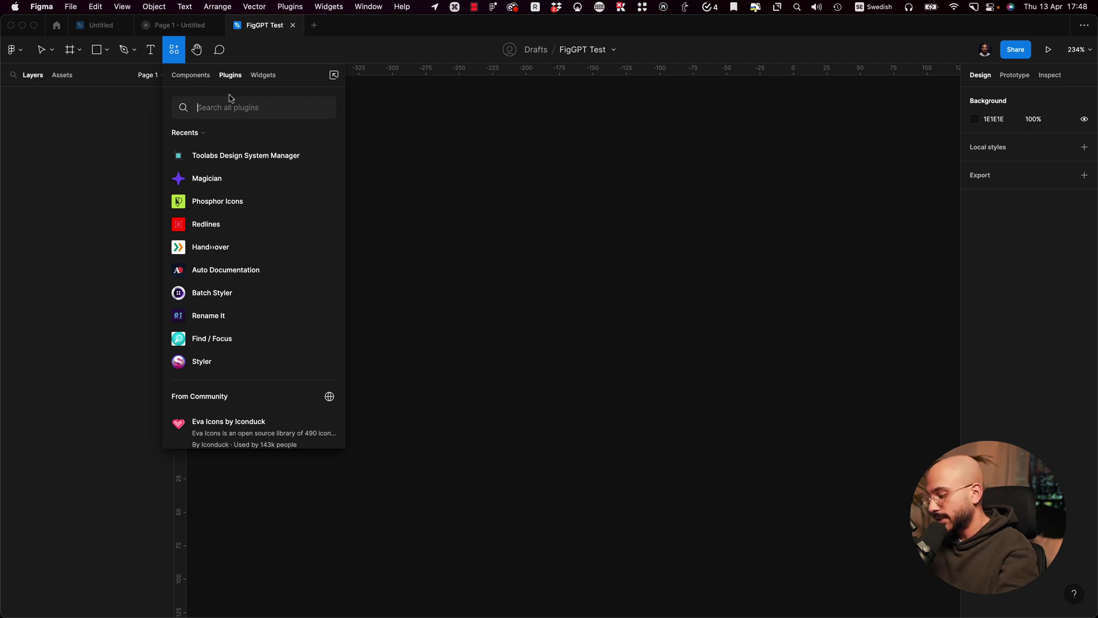
text(figgpt)
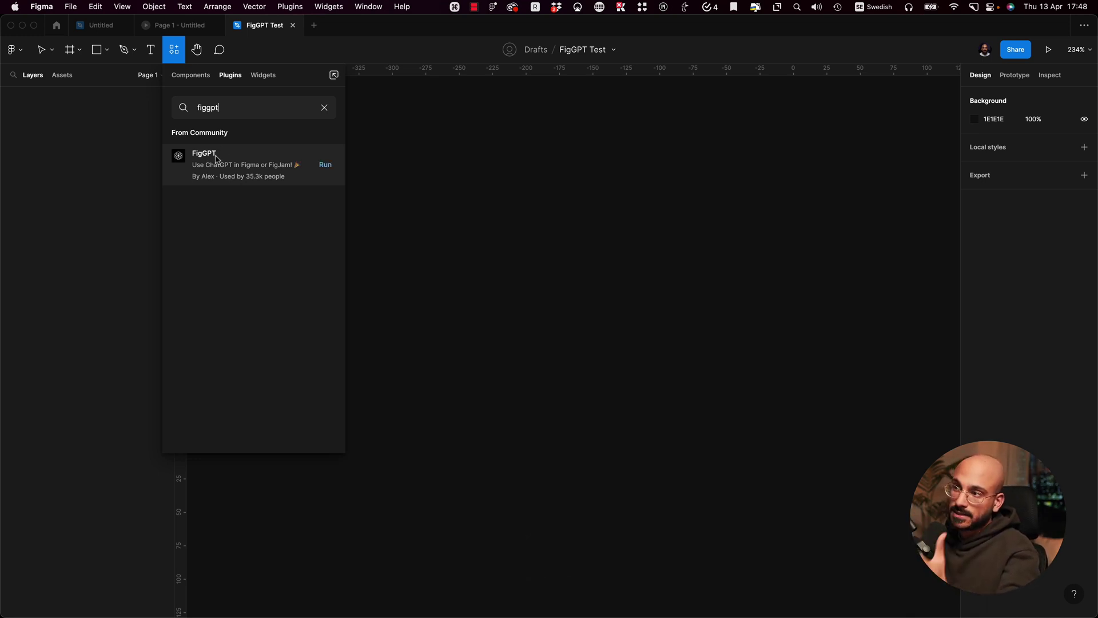
click(325, 166)
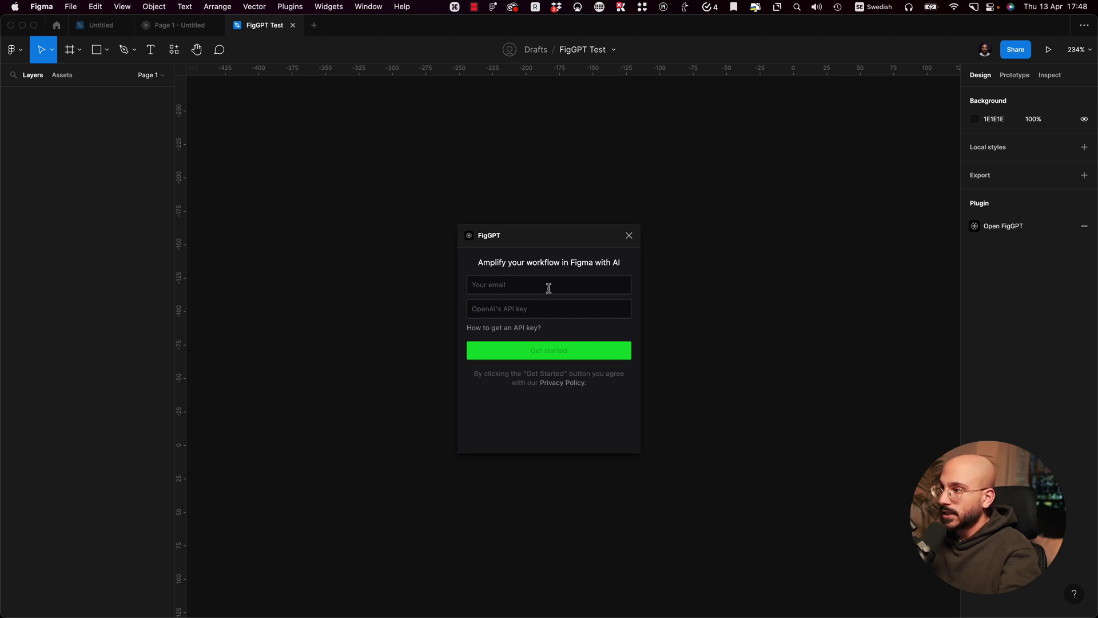
Step: Follow FigGPT's API-key help to the OpenAI Platform's API keys page
click(522, 331)
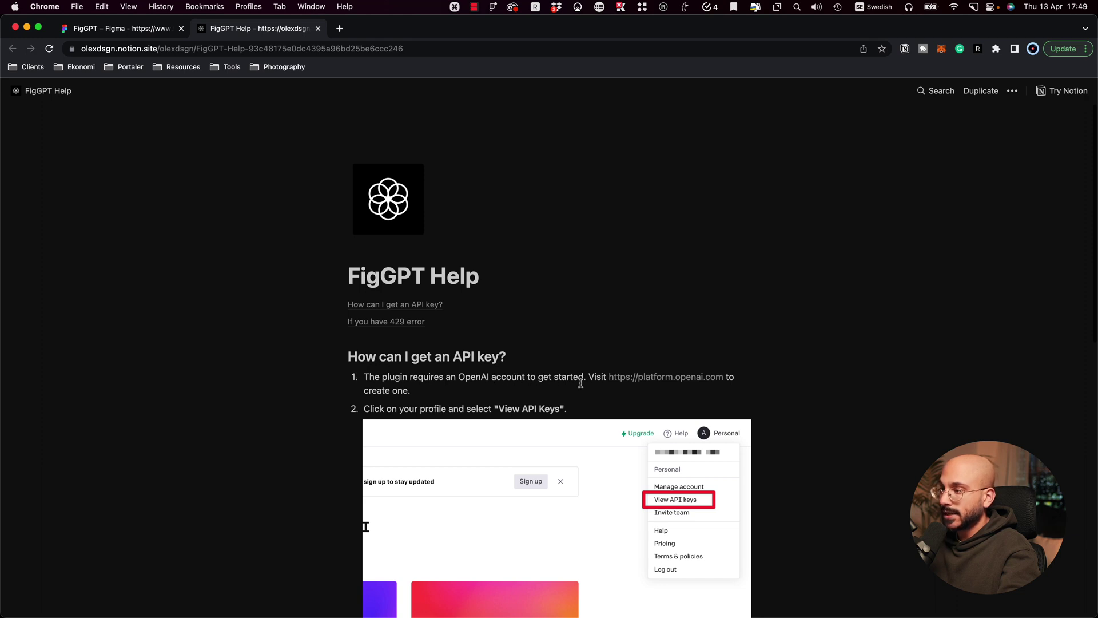
click(657, 380)
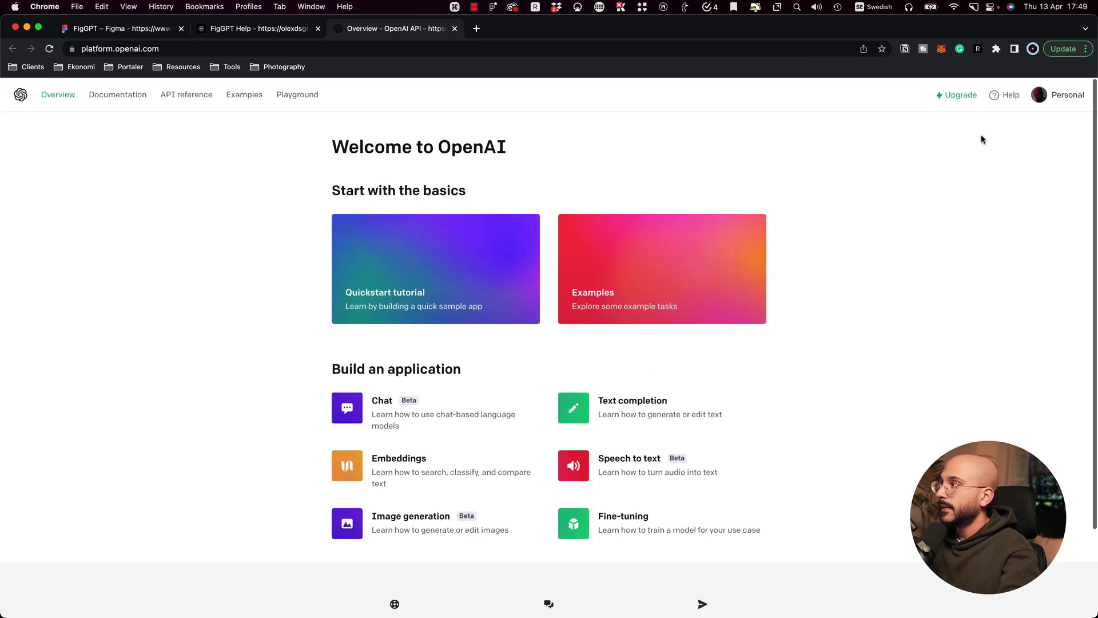
key(super+2)
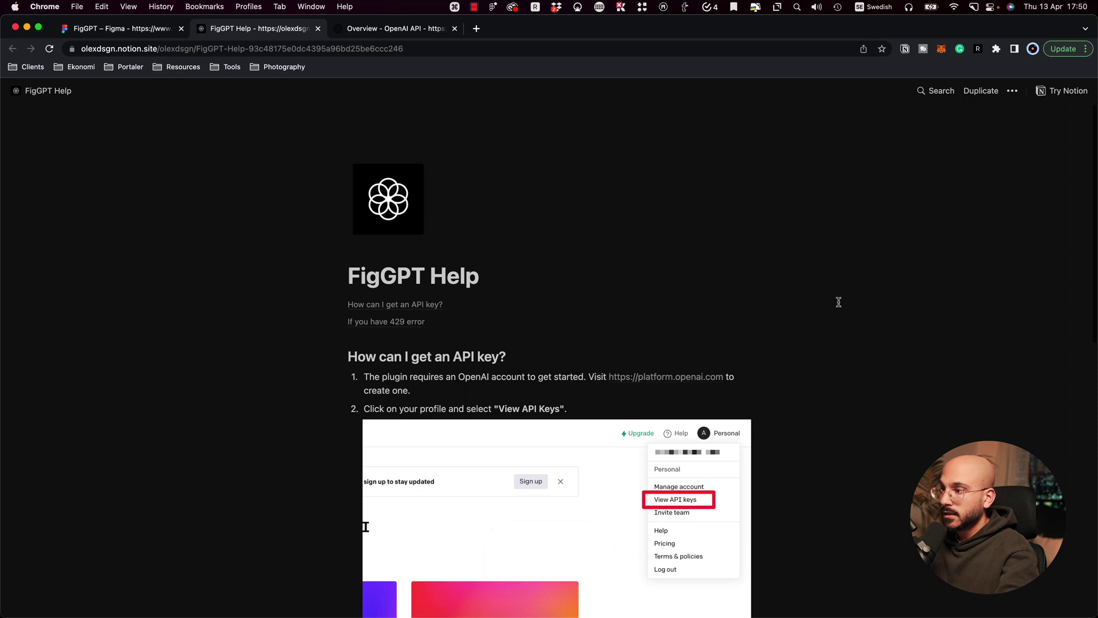
scroll(836, 302, down, 2)
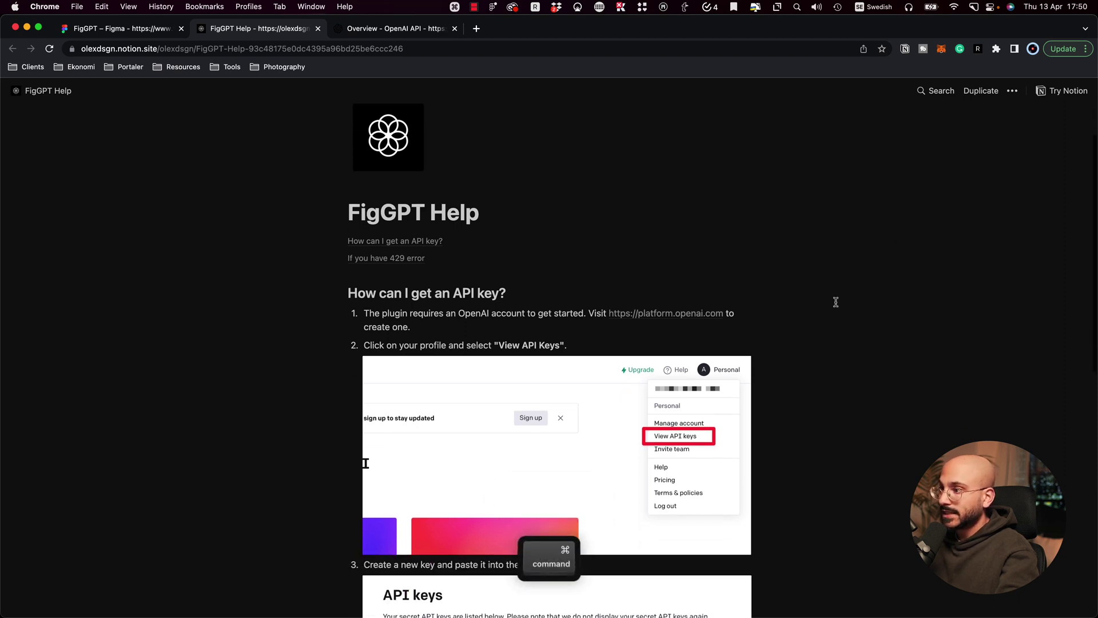
key(super+3)
click(1067, 99)
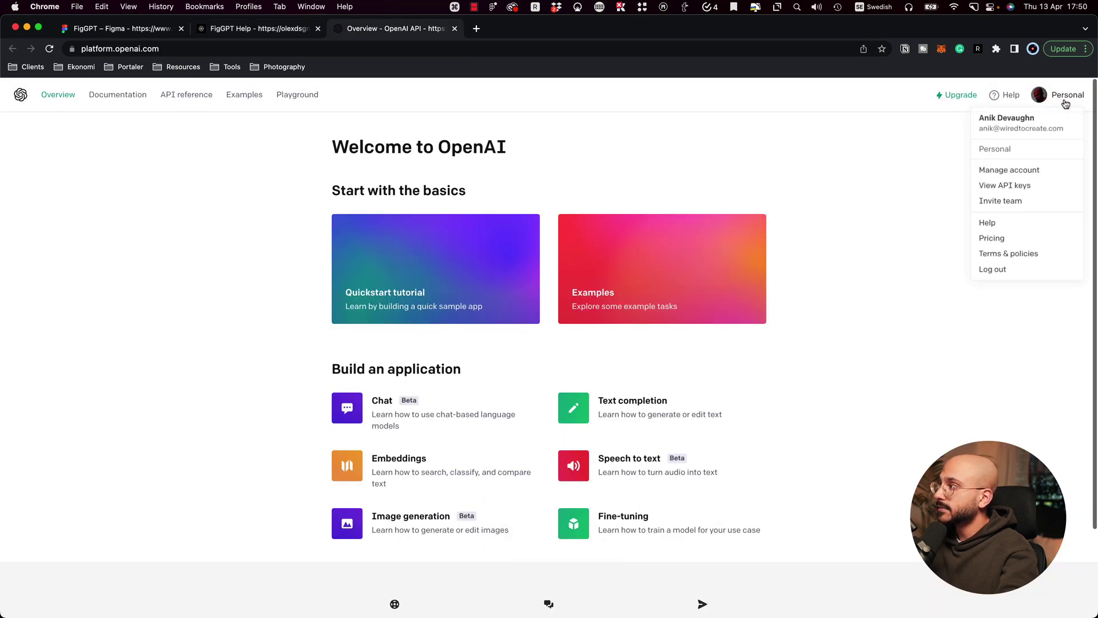
click(1024, 186)
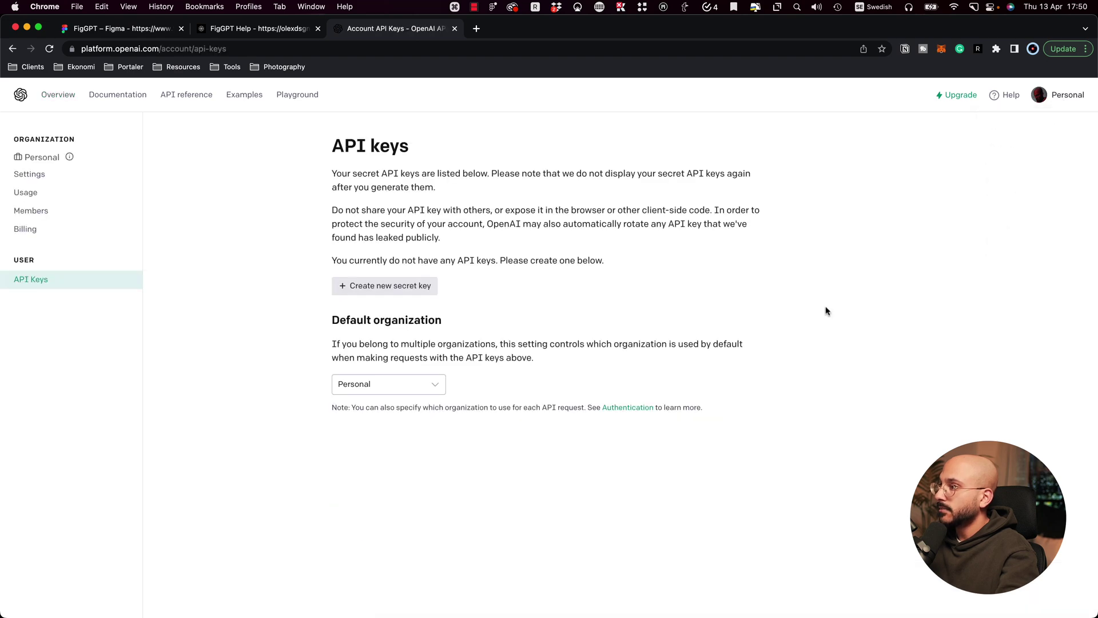
Step: Create a new OpenAI secret key and copy it
key(super+2)
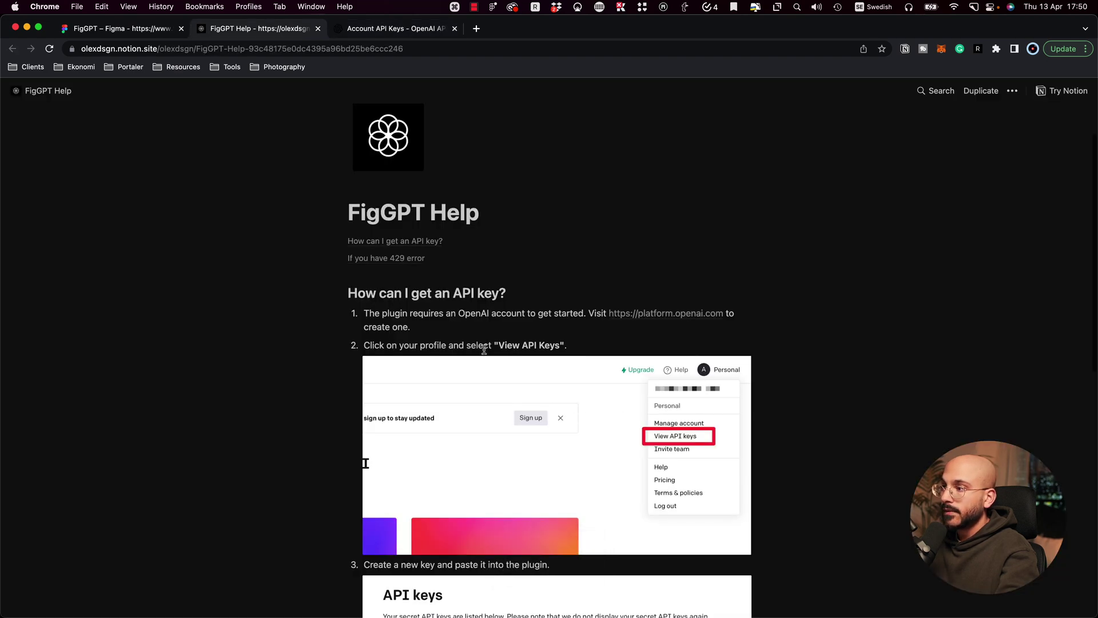
scroll(484, 349, down, 7)
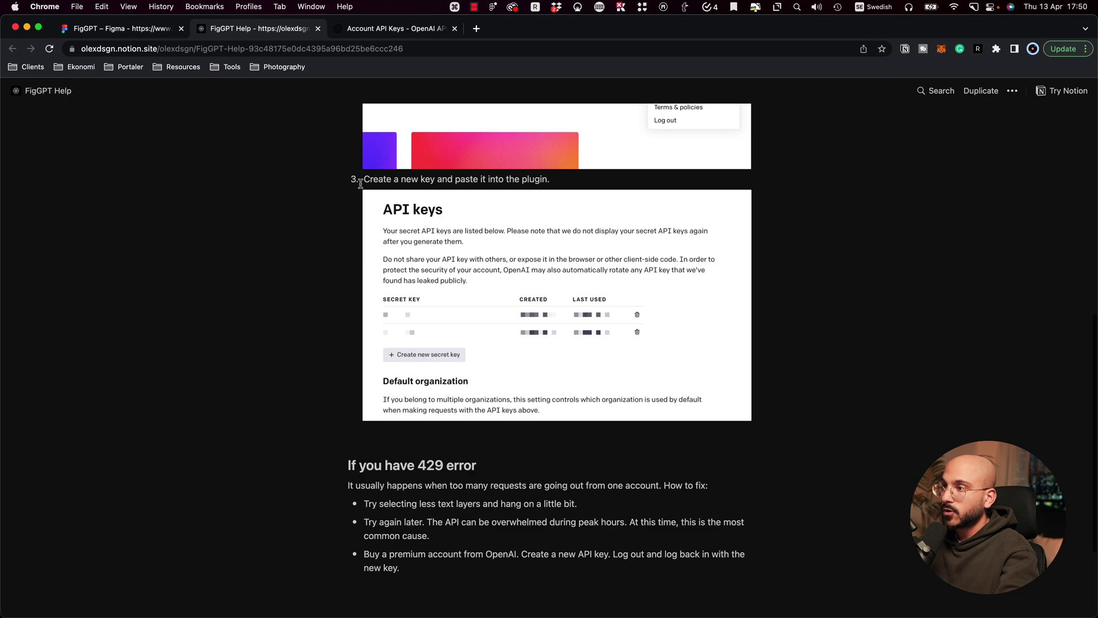
key(super+3)
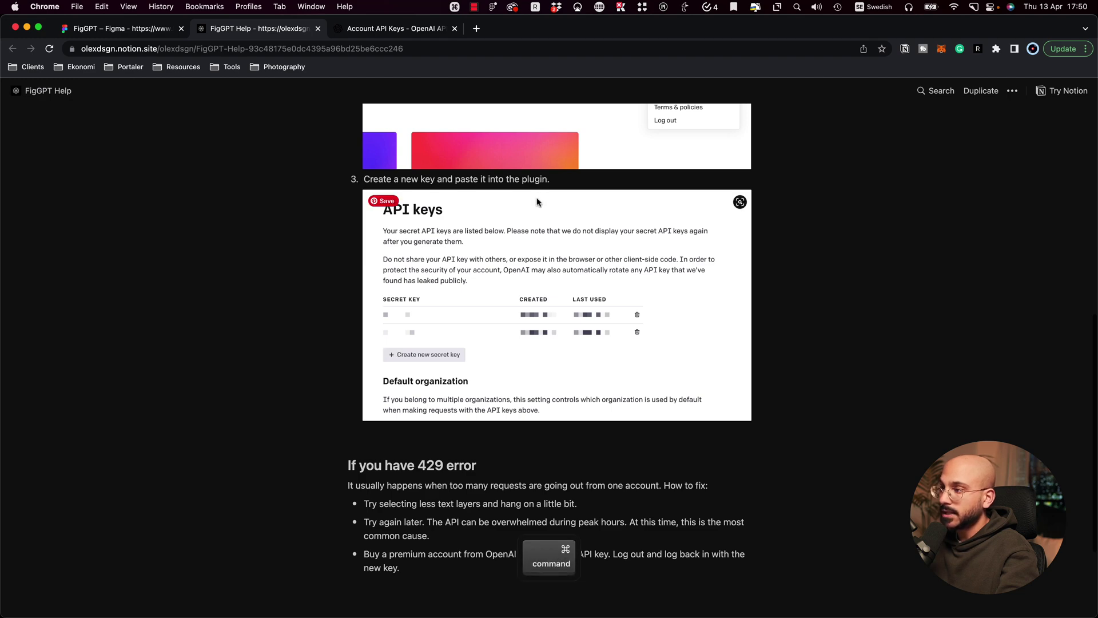
click(387, 287)
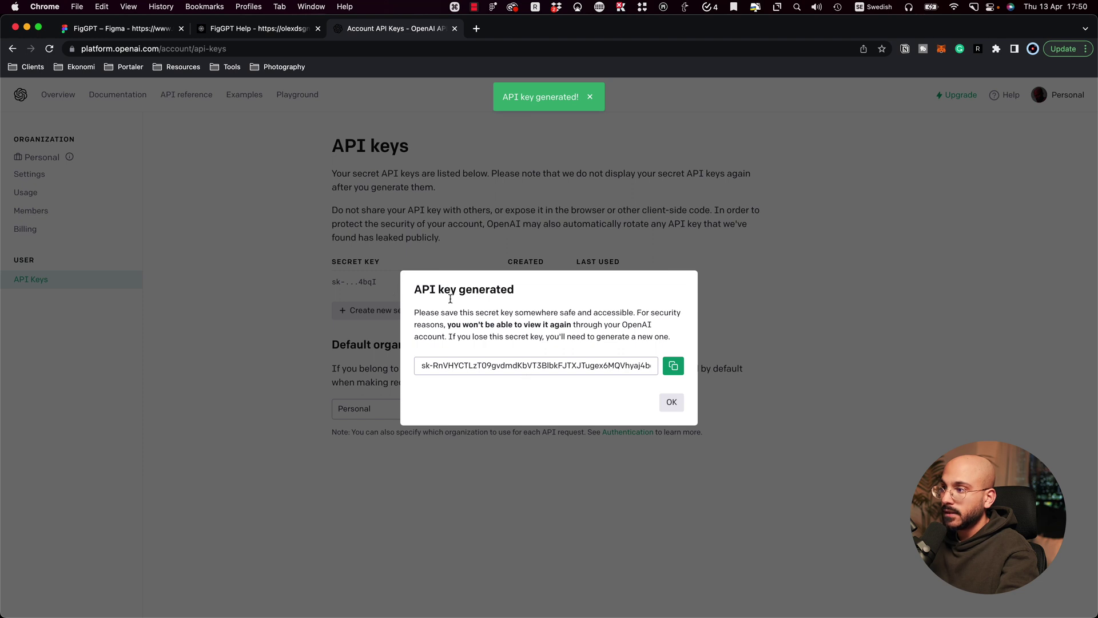
click(673, 367)
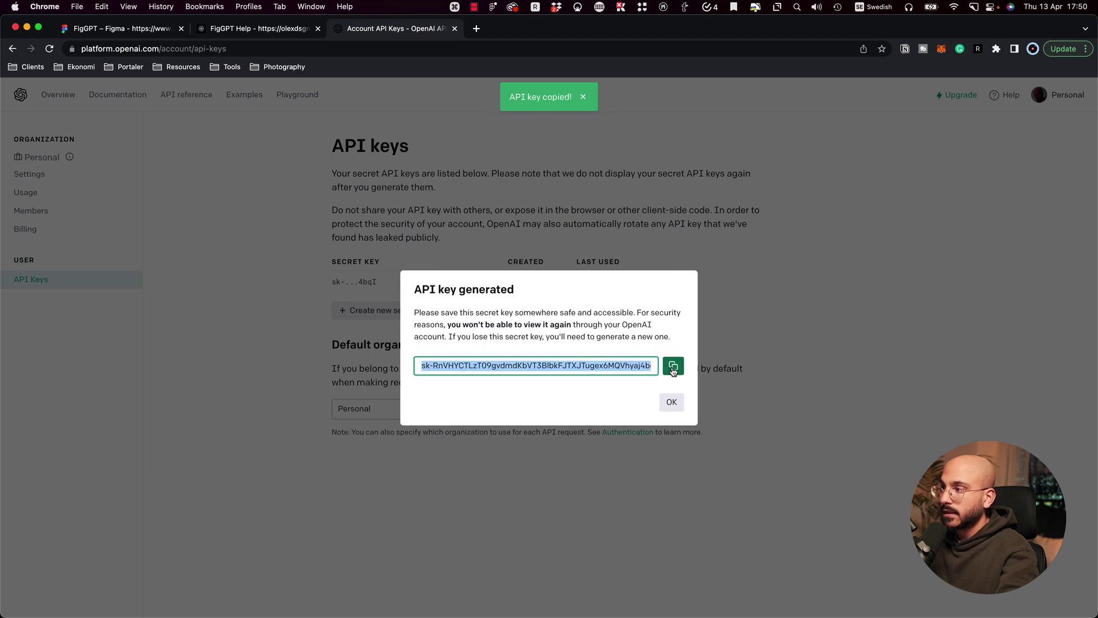
key(super+2)
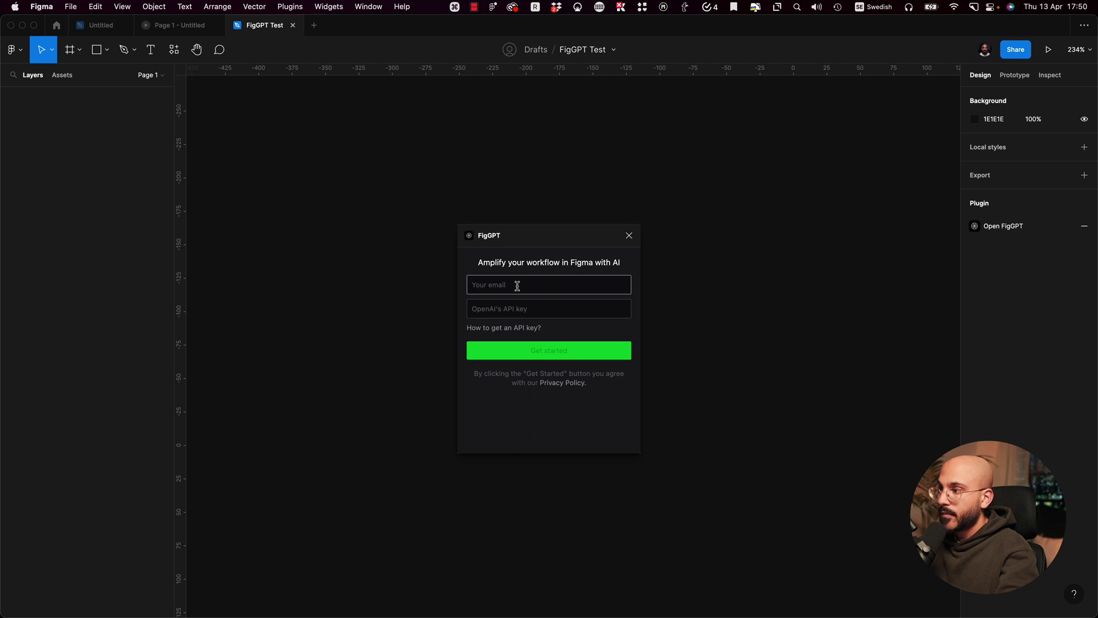
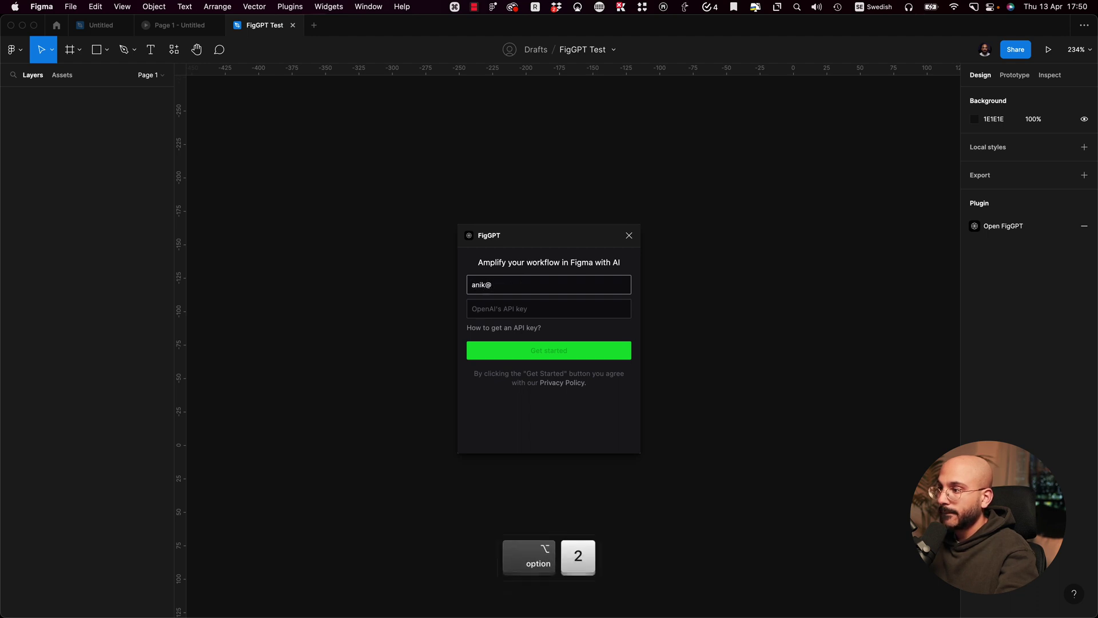
Step: Sign in to FigGPT with the user's e-mail and the pasted OpenAI API key
key(Tab)
key(super+v)
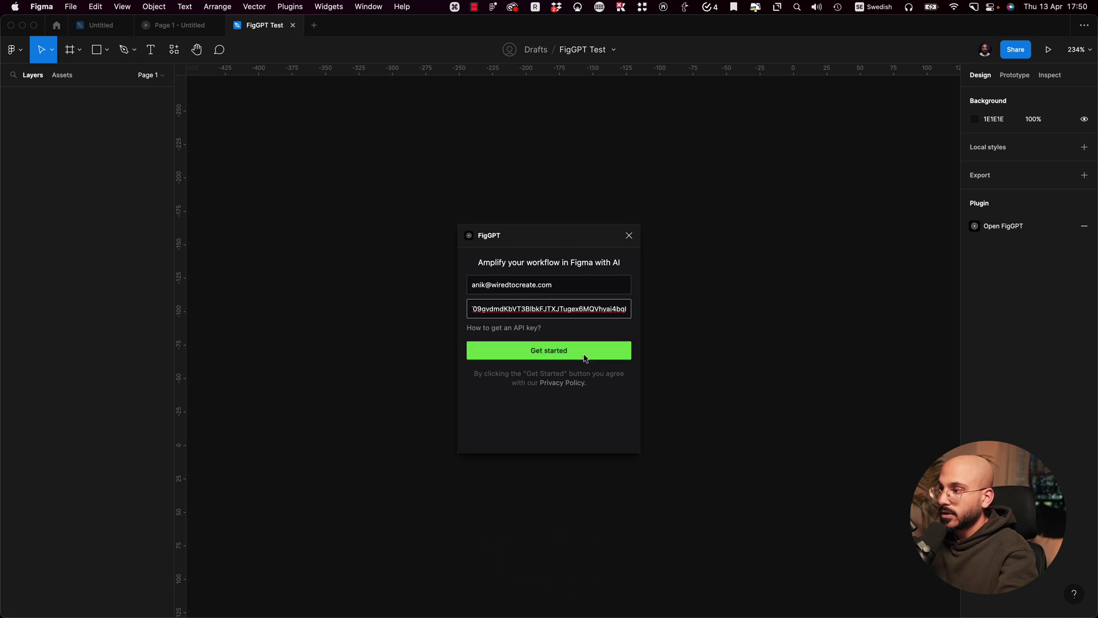
click(583, 353)
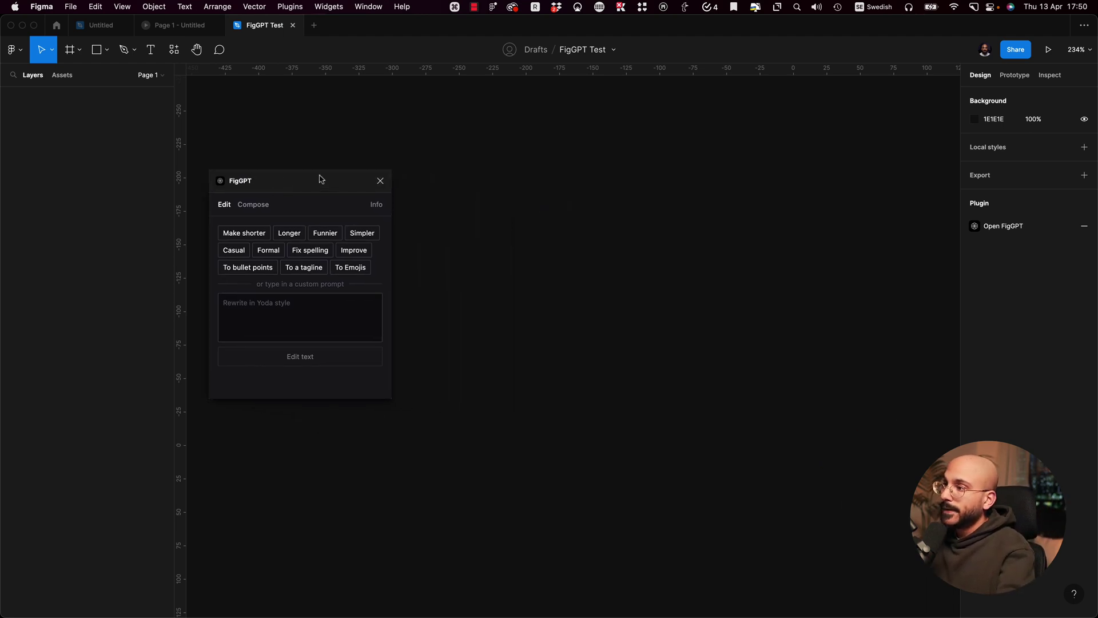
Step: Drag the FigGPT panel aside to the left of the canvas
drag(319, 174, 317, 169)
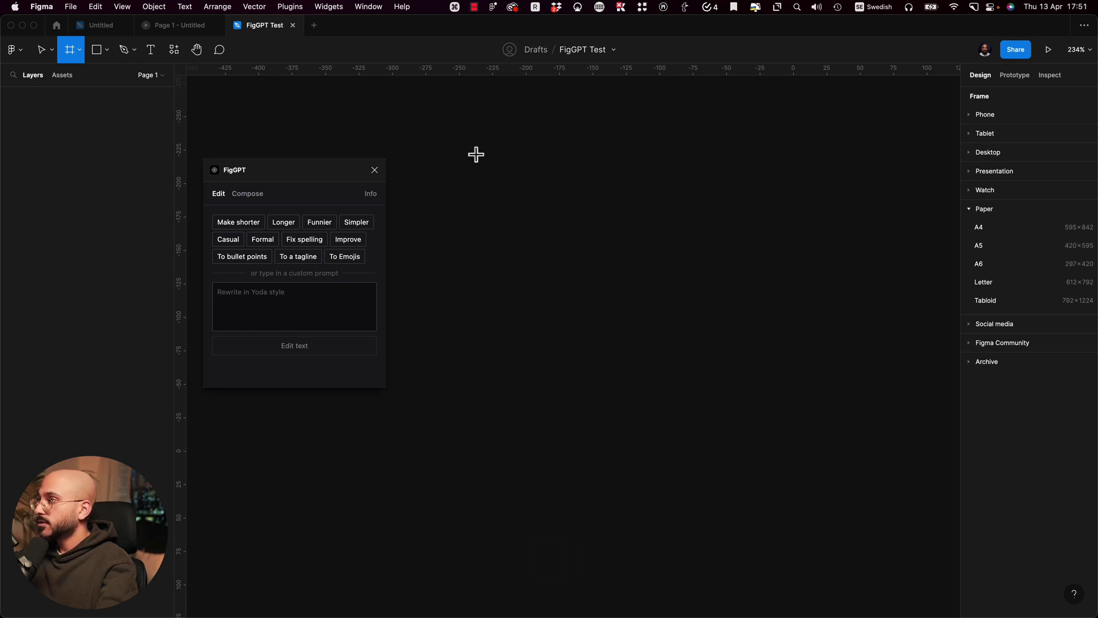
Step: Draw Frame 1 and a small circle near its top-left corner
drag(433, 140, 758, 541)
click(811, 251)
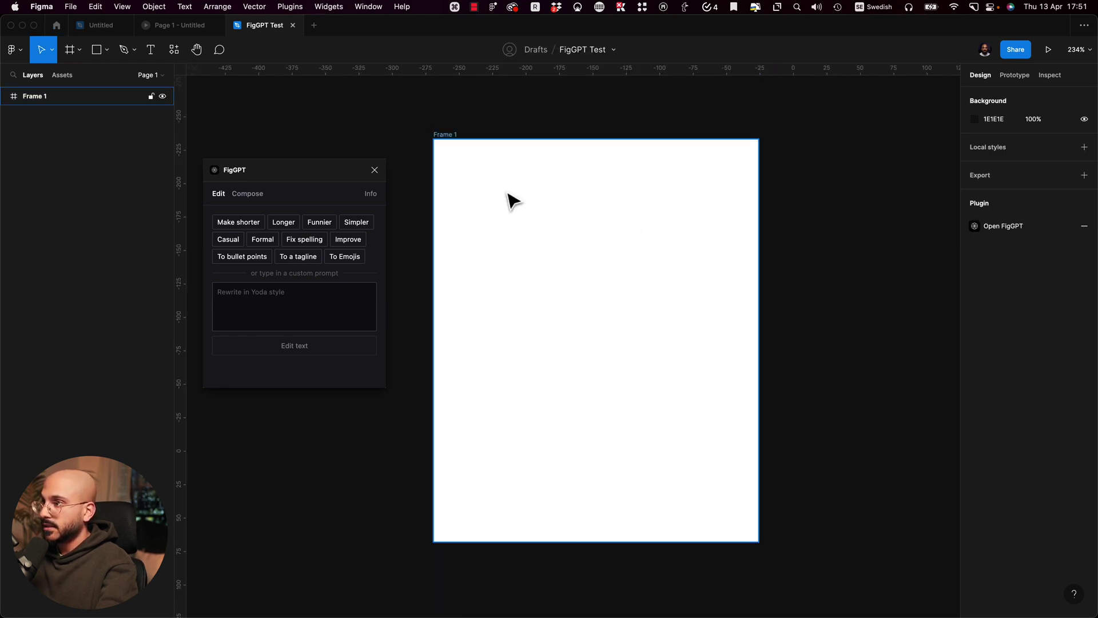
key(o)
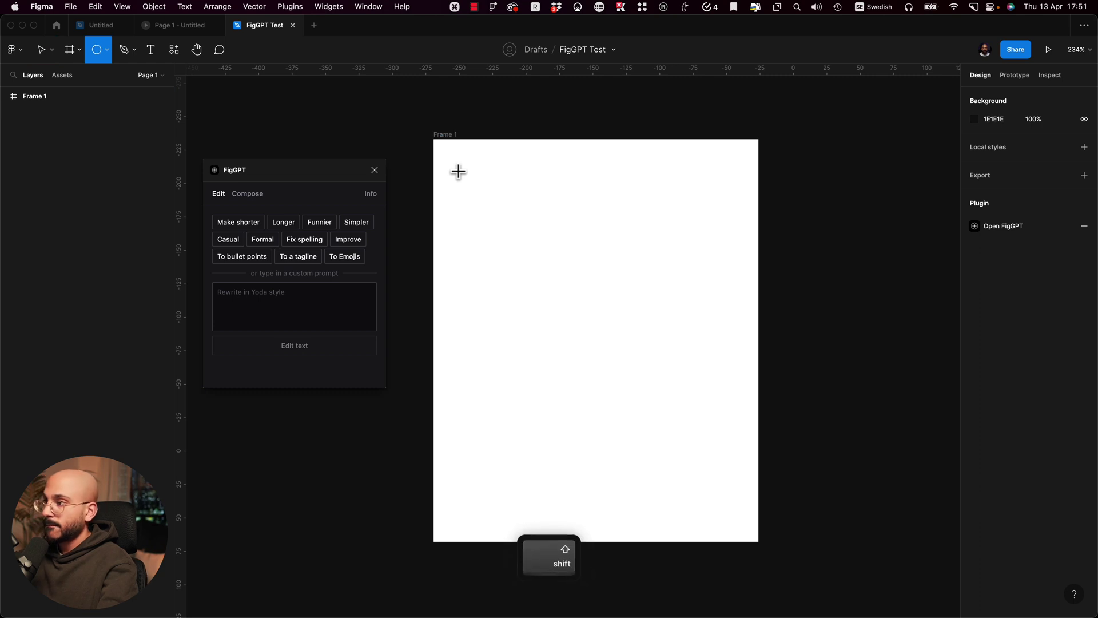
drag(452, 174, 480, 209)
scroll(496, 174, up, 5)
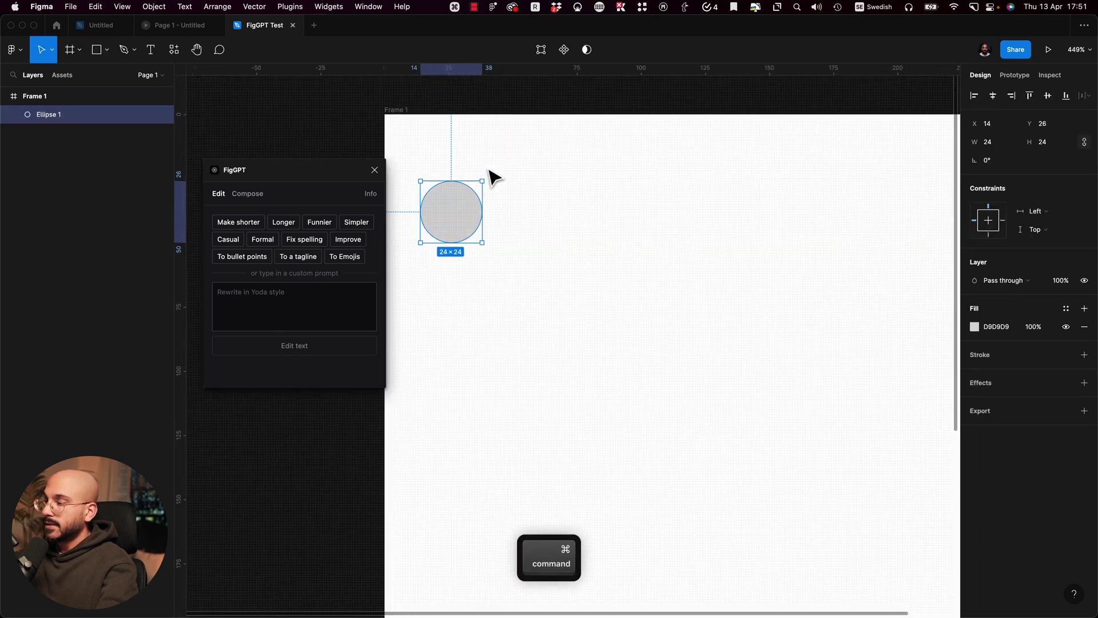
click(517, 217)
click(456, 214)
Step: Add 'First Last' text beside the circle, making the upper name size 16
key(t)
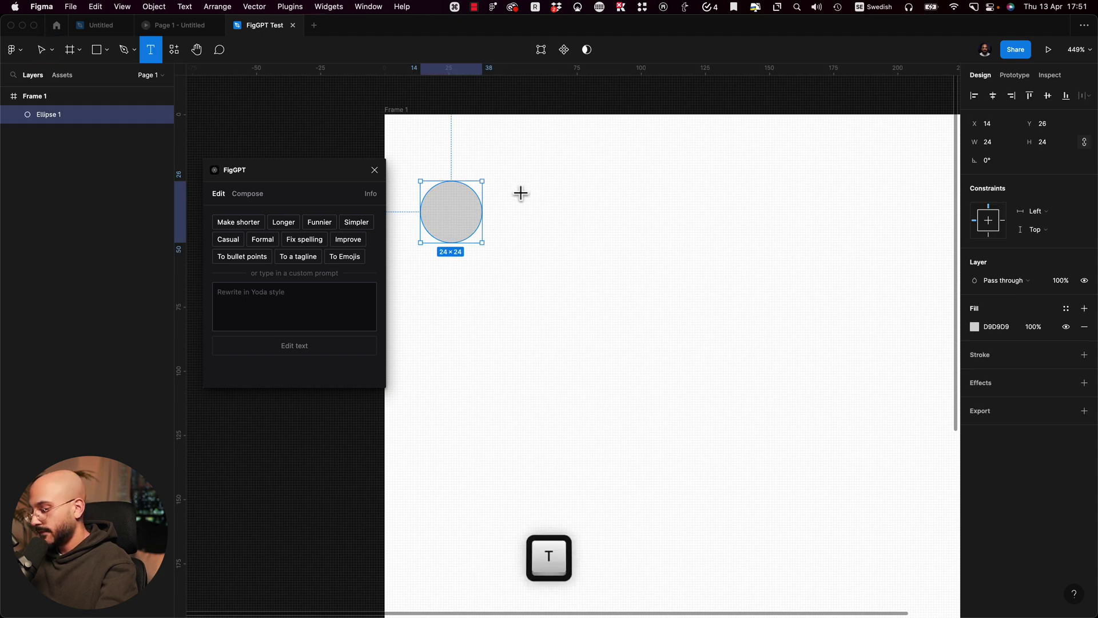
click(521, 193)
text(First Last)
key(Escape)
drag(558, 205, 555, 235)
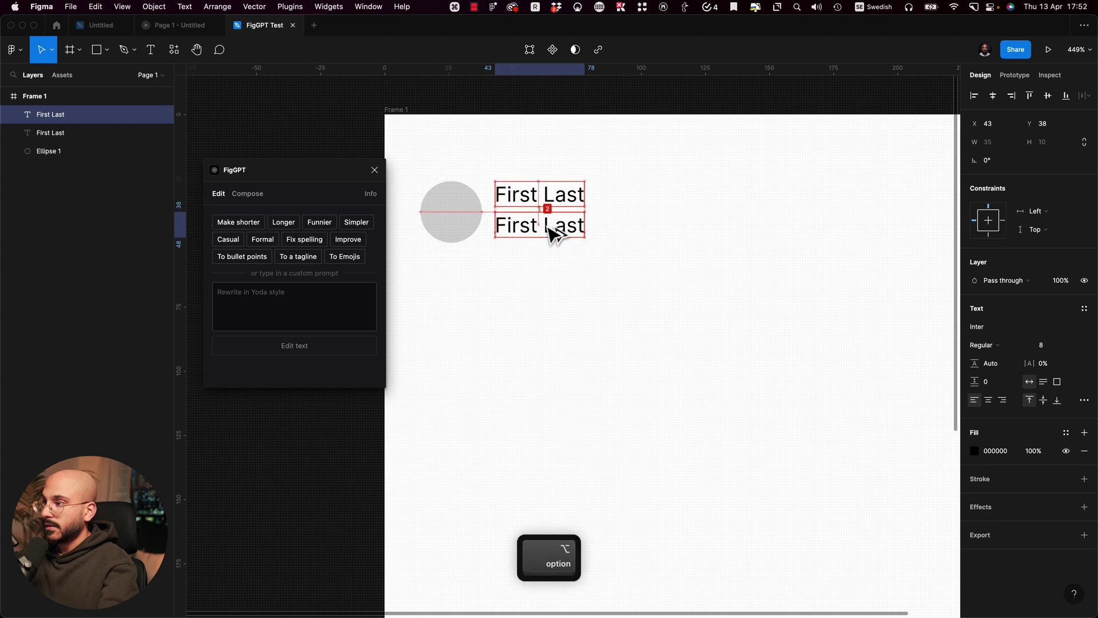
click(549, 193)
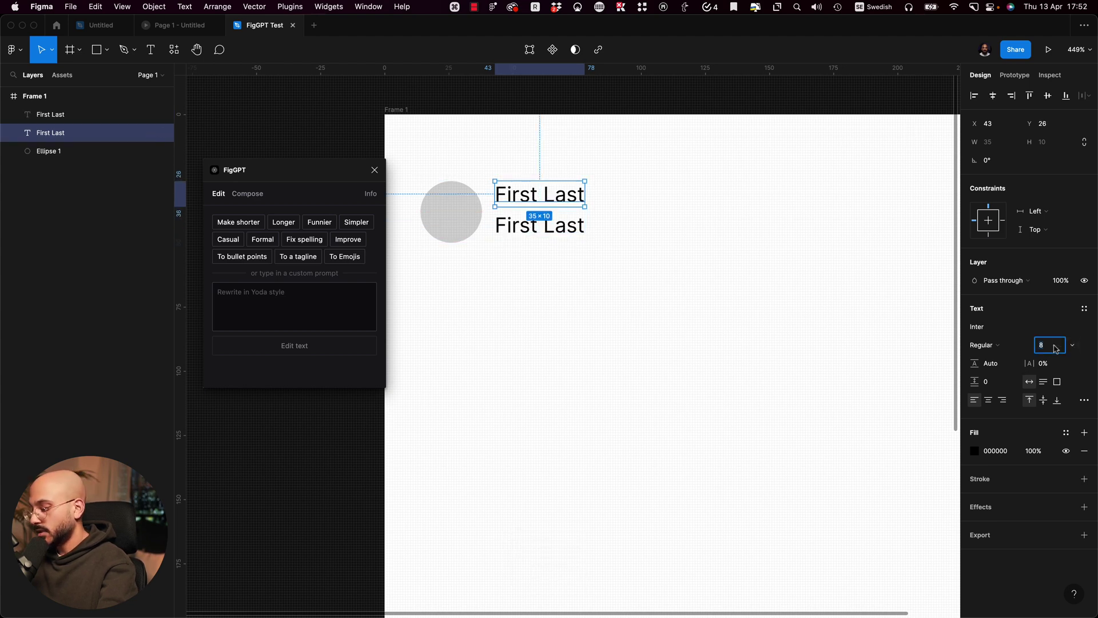
text(16)
key(Return)
Step: Resize the avatar circle to 48×48 and move both name texts to its right
click(575, 273)
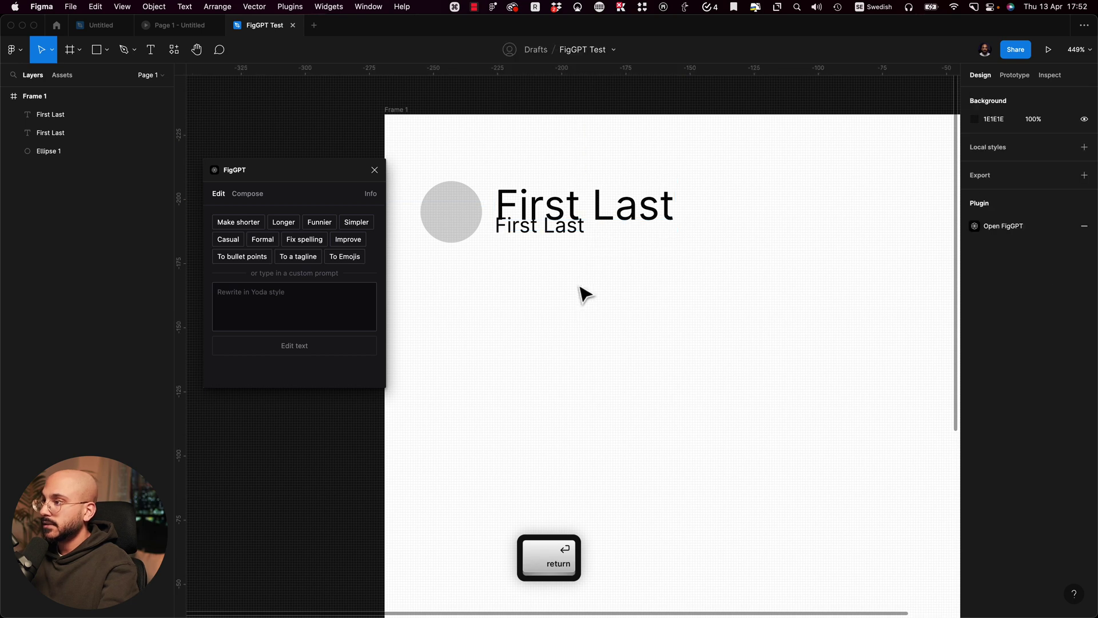
drag(549, 238, 552, 264)
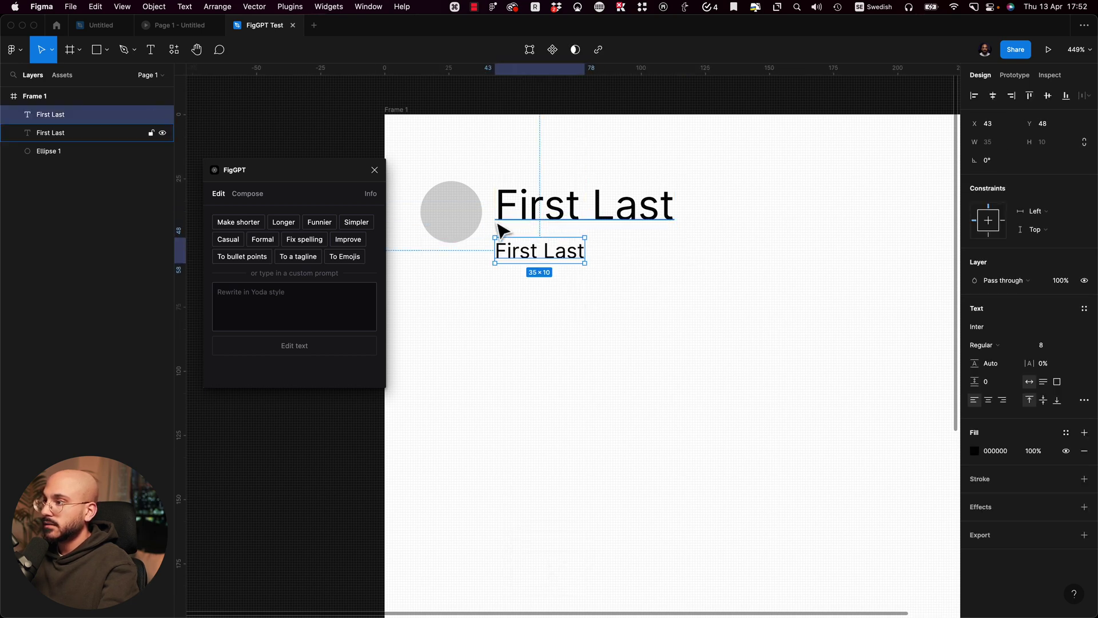
drag(464, 226, 457, 243)
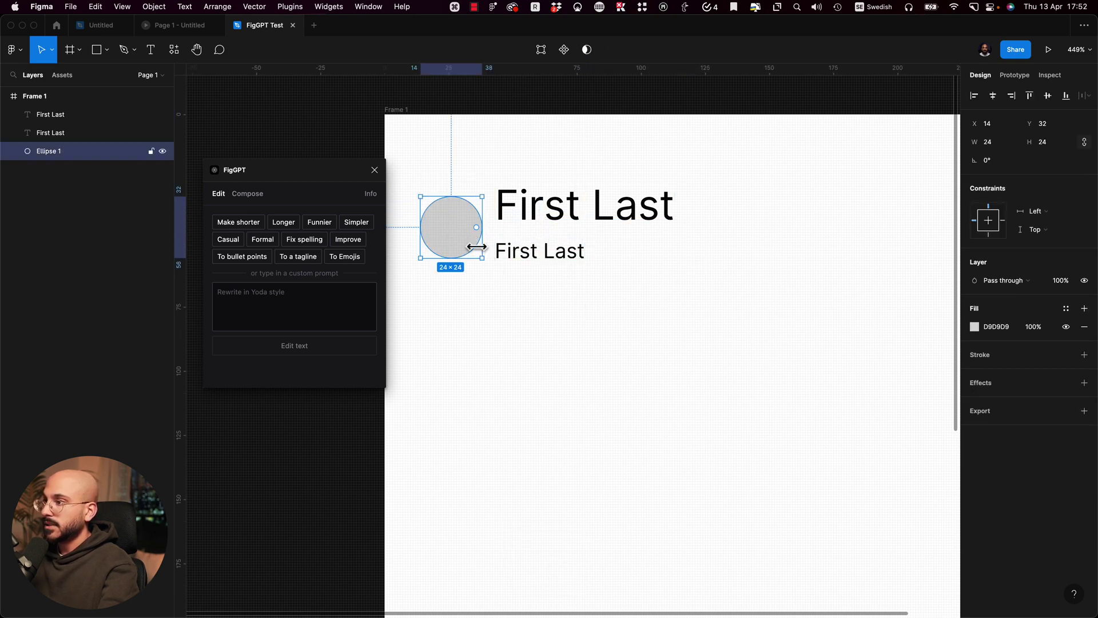
key(shift)
click(1013, 143)
text(48)
key(Tab)
click(637, 205)
shift+click(568, 256)
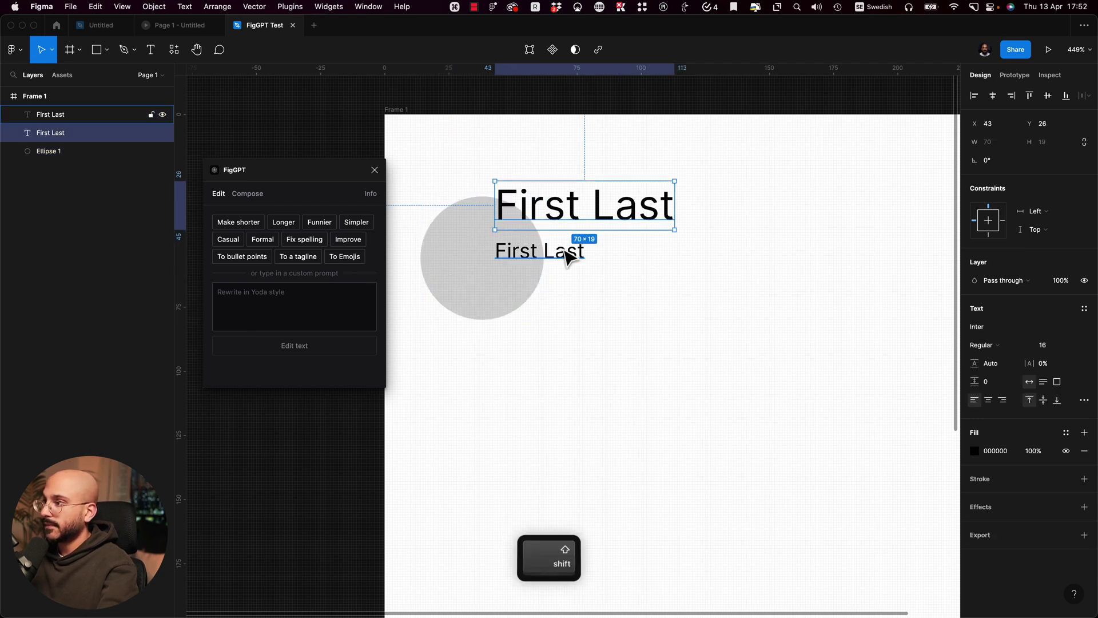
drag(576, 211, 642, 238)
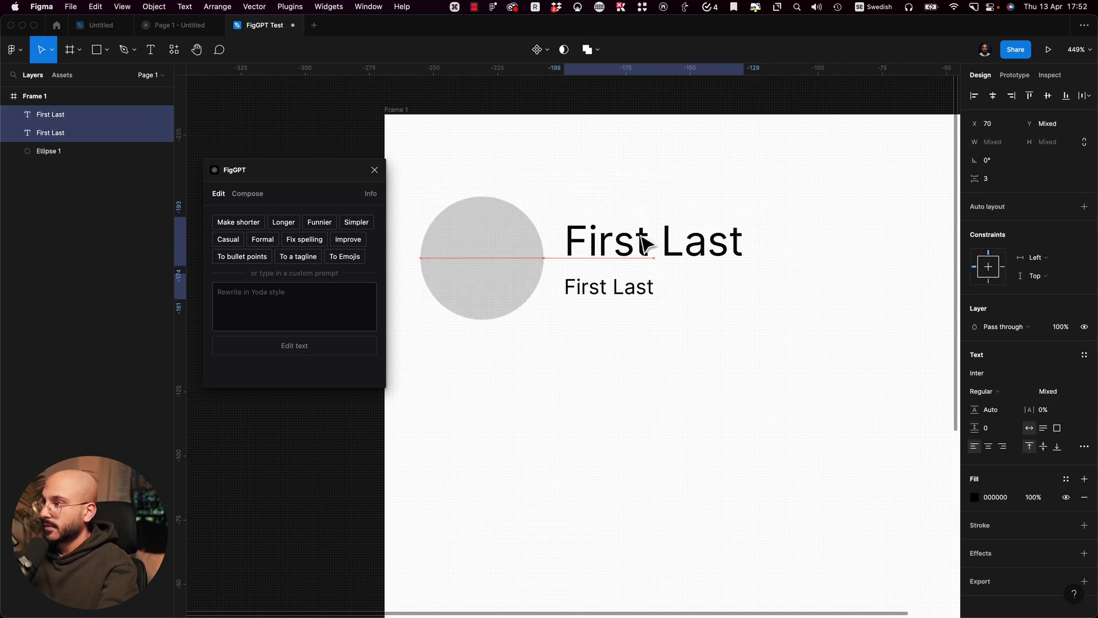
Step: Change the lower text to 'Job position' in grey at size 12
click(645, 286)
key(super)
double_click(635, 289)
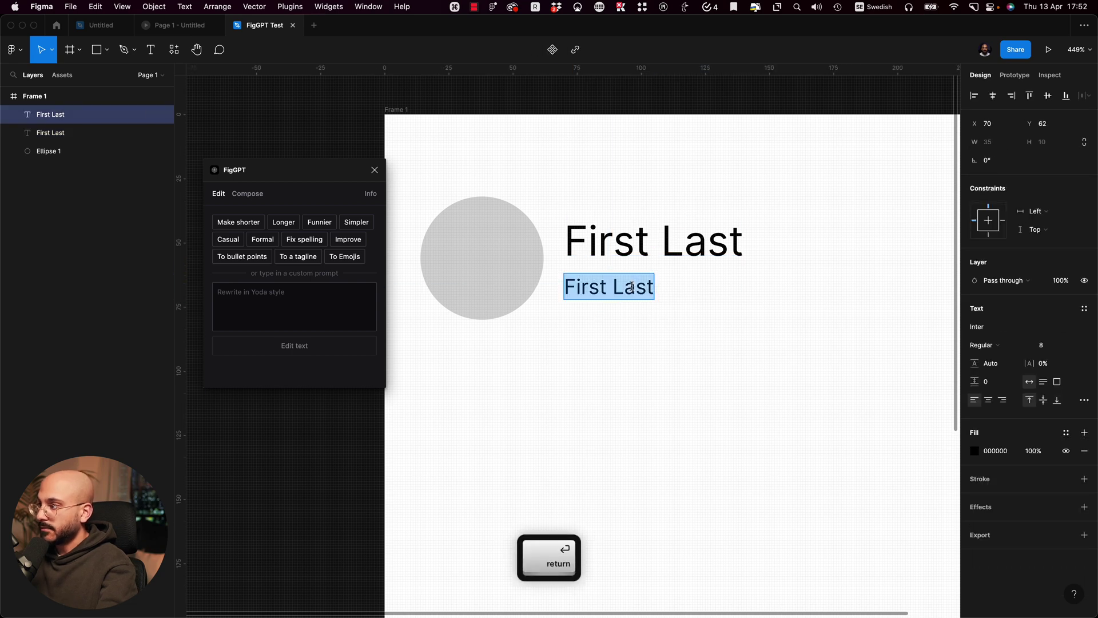
text(Job pos)
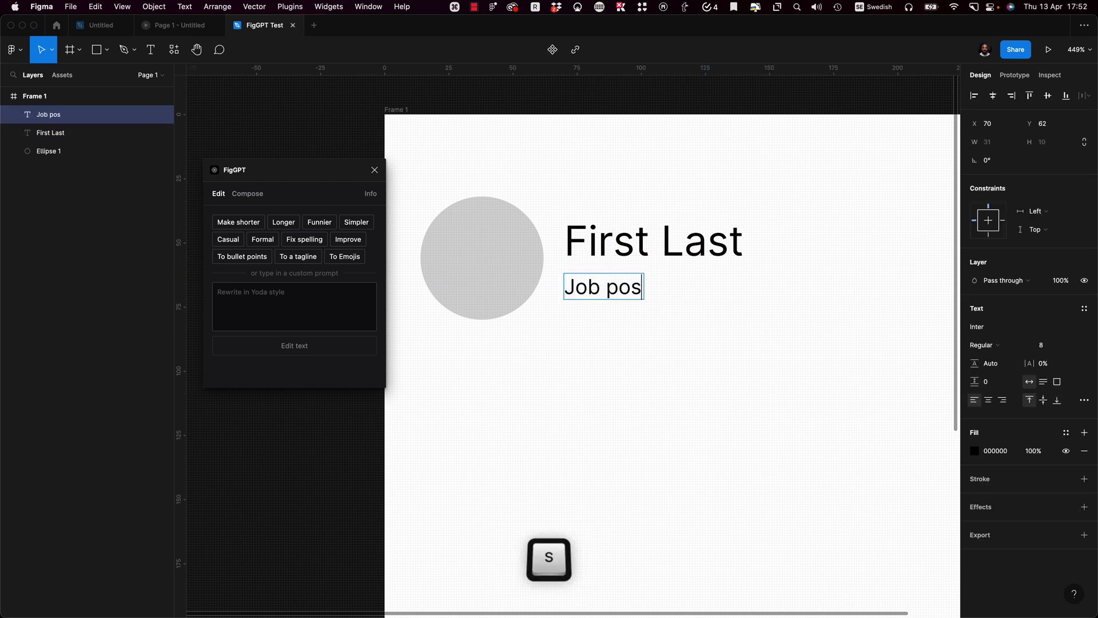
text(ition)
key(Escape)
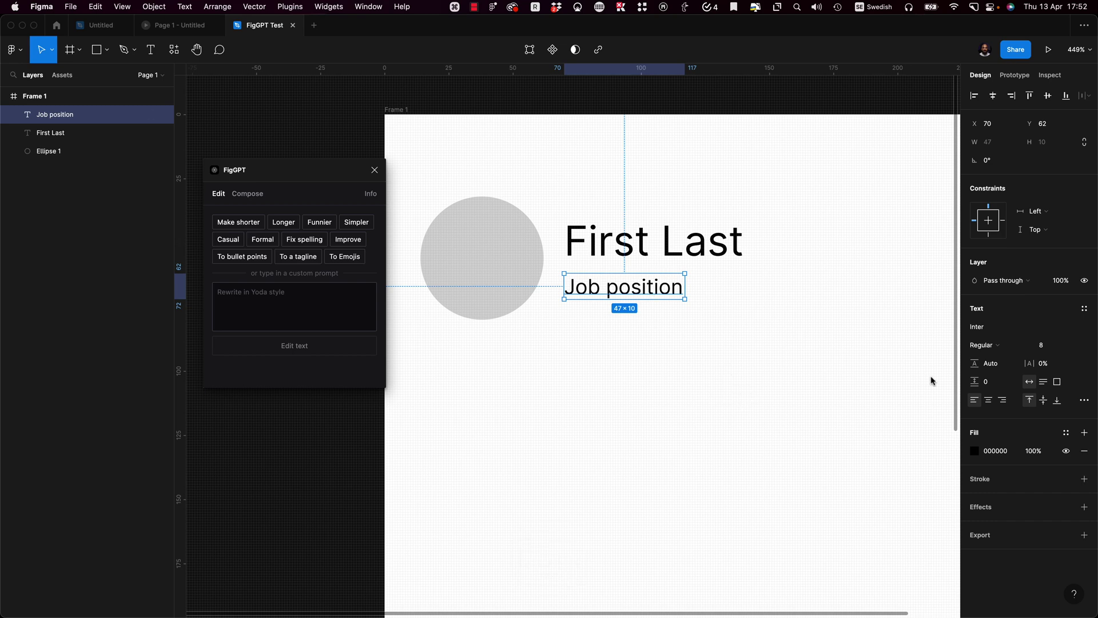
click(973, 452)
click(830, 416)
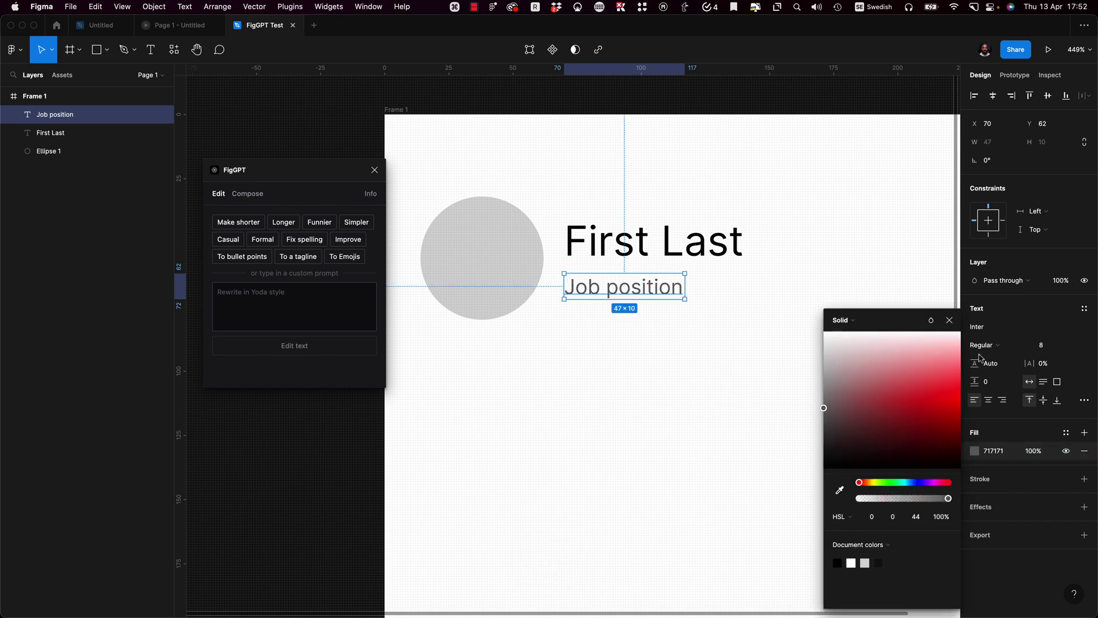
click(1037, 347)
text(12)
key(Return)
Step: Stack the name and job texts in an auto layout with a gap of 2
click(801, 355)
click(637, 300)
click(755, 407)
drag(755, 407, 691, 257)
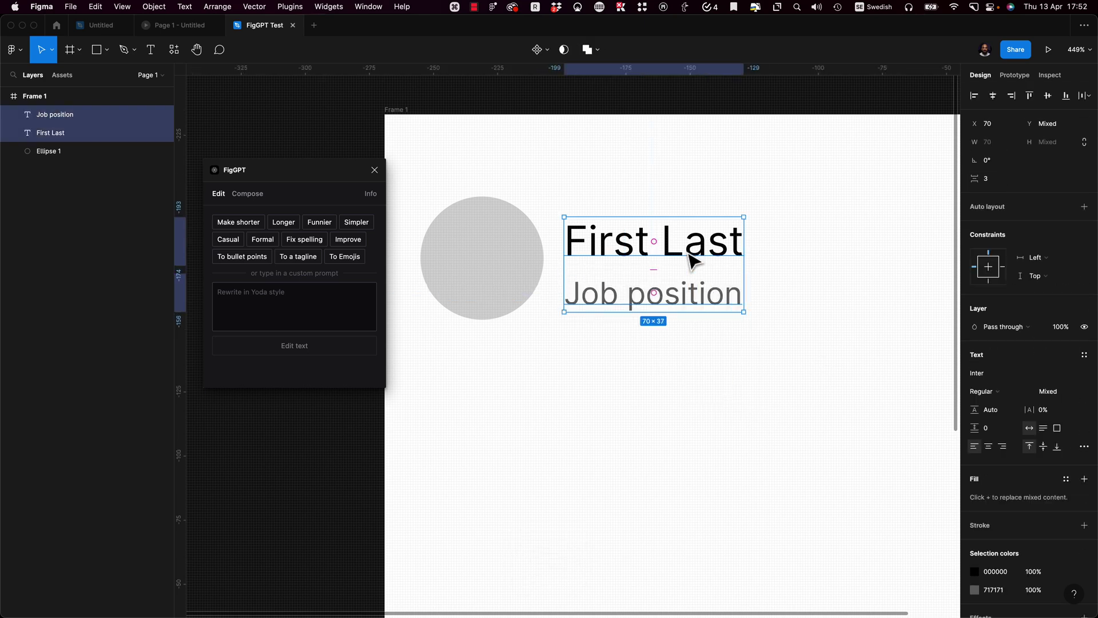
key(shift+a)
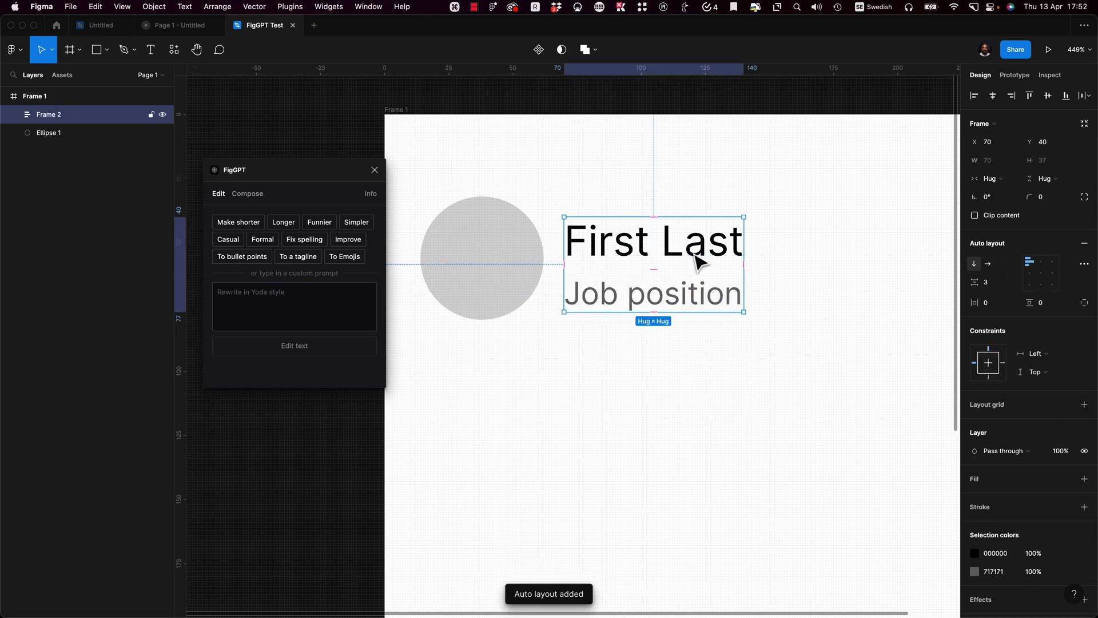
click(985, 282)
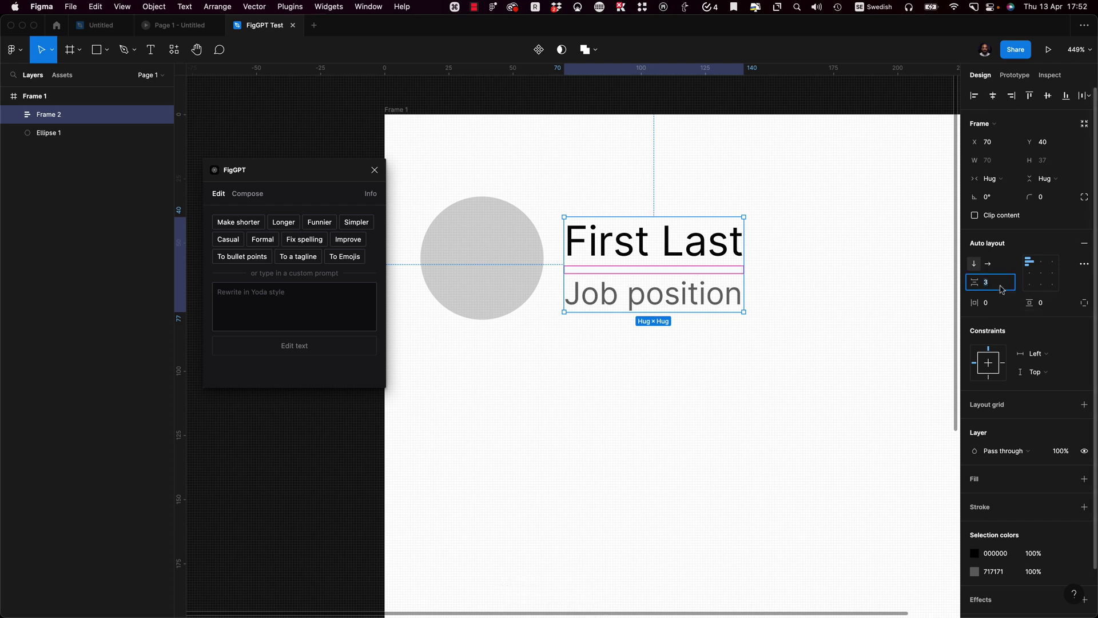
text(2)
key(Return)
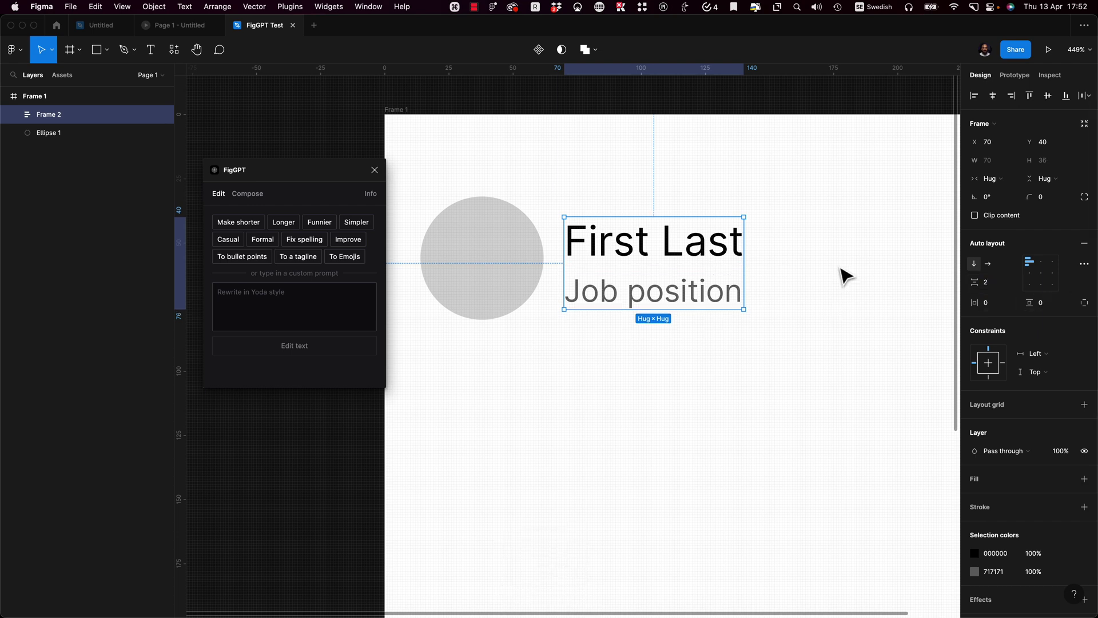
drag(669, 253, 669, 245)
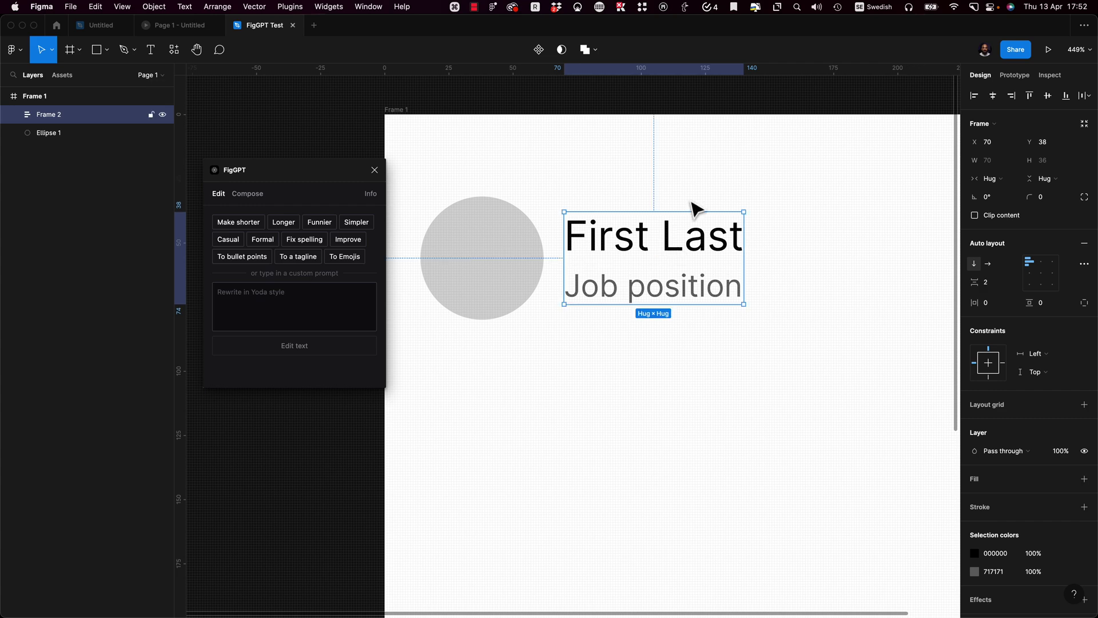
Step: Wrap the circle and text stack in an auto-layout row widened to about 220
click(841, 137)
drag(829, 171, 416, 347)
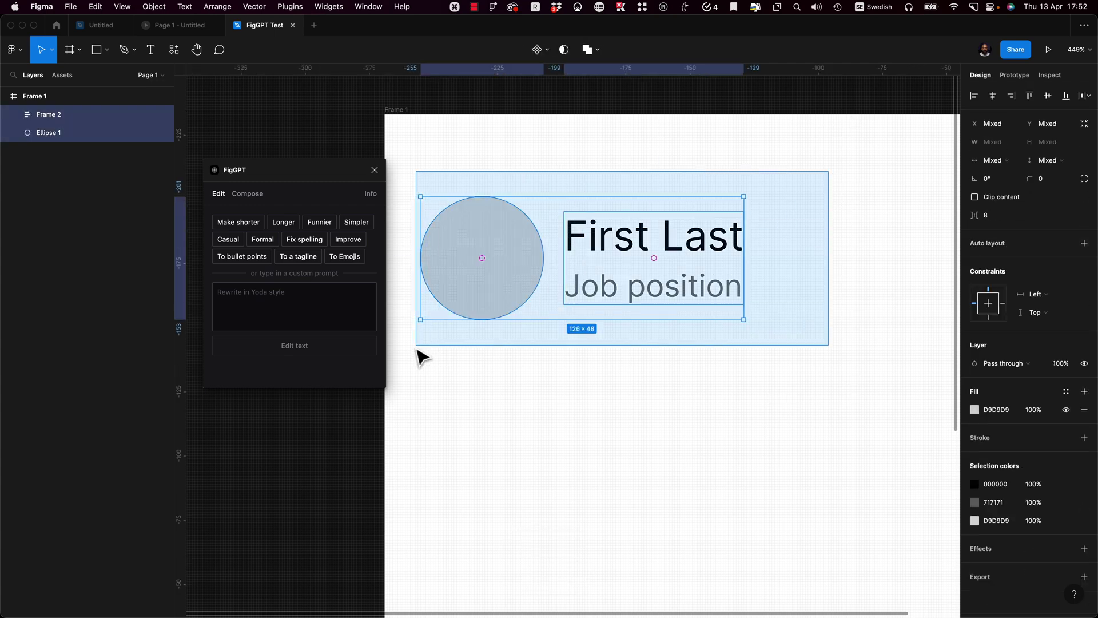
key(shift+a)
click(806, 217)
click(527, 260)
scroll(526, 260, down, 5)
scroll(510, 262, right, 2)
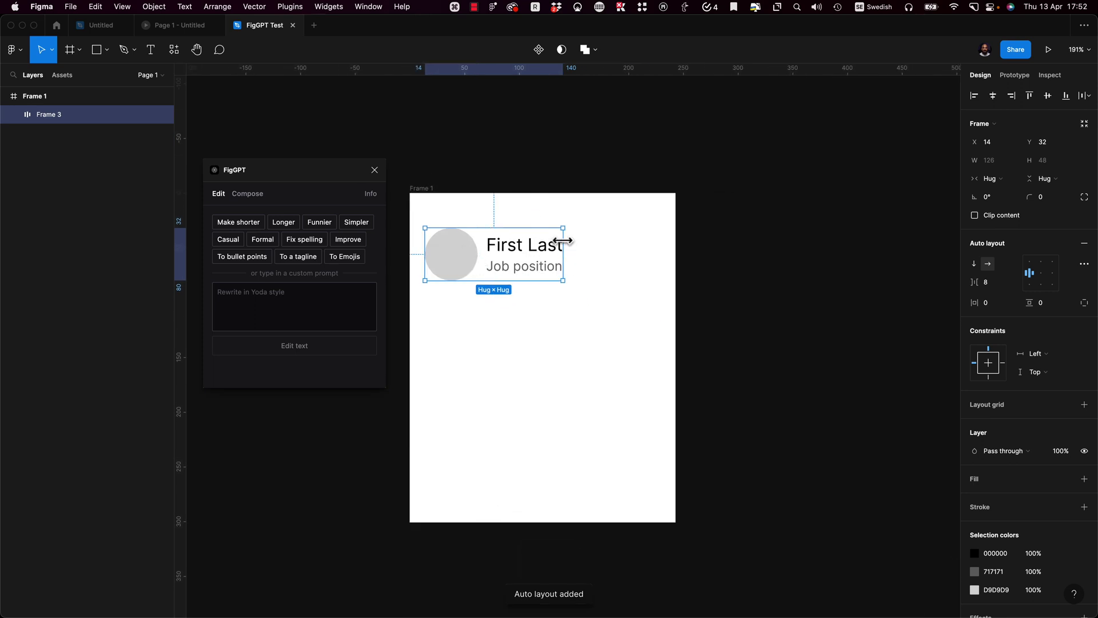
drag(563, 236, 667, 242)
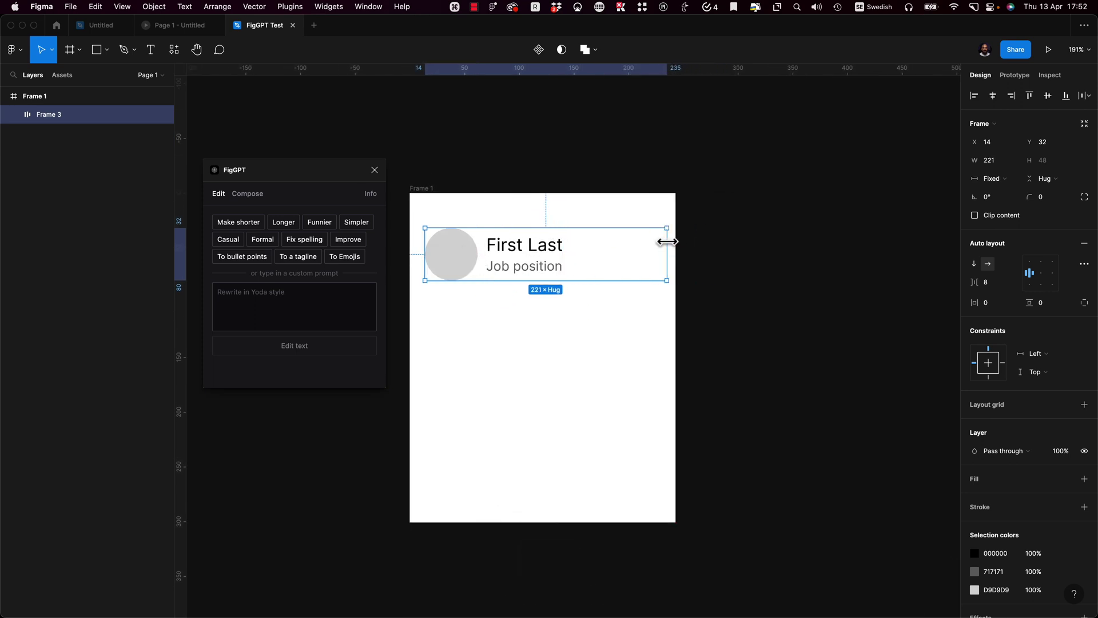
Step: Set the row width to exactly 220 and rename the text stack to 'Info'
text(220)
key(Return)
double_click(531, 254)
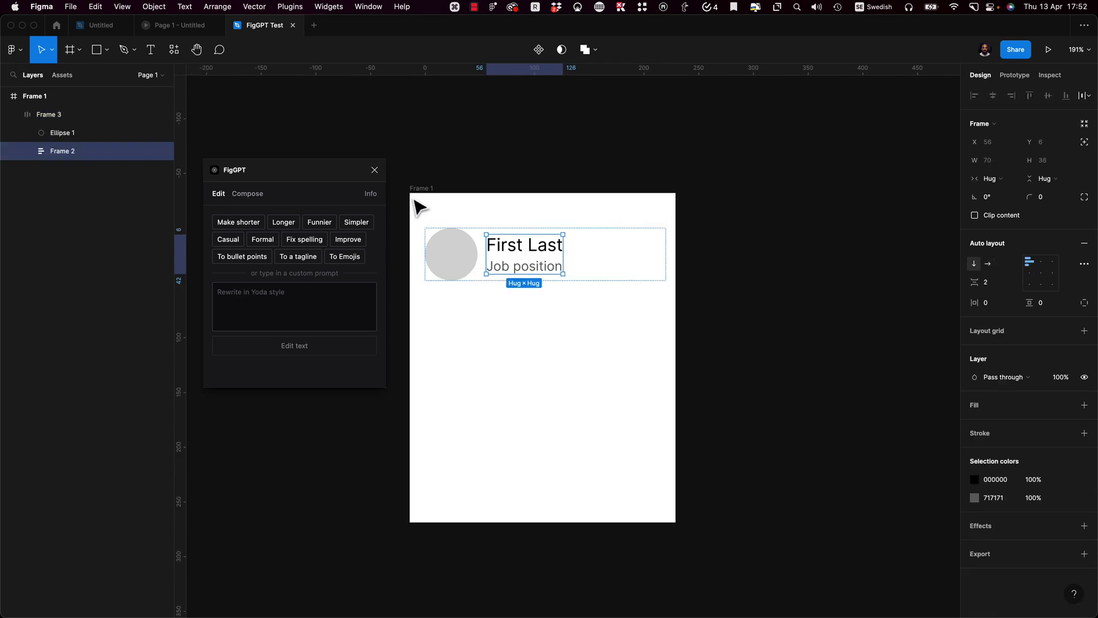
key(super+r)
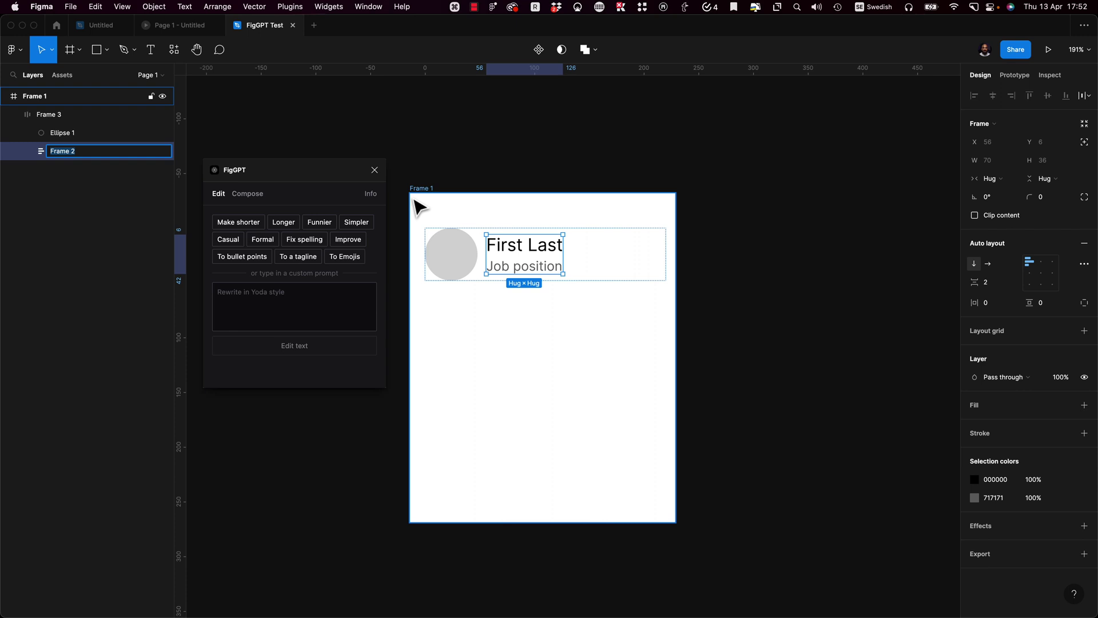
text(Info)
key(Return)
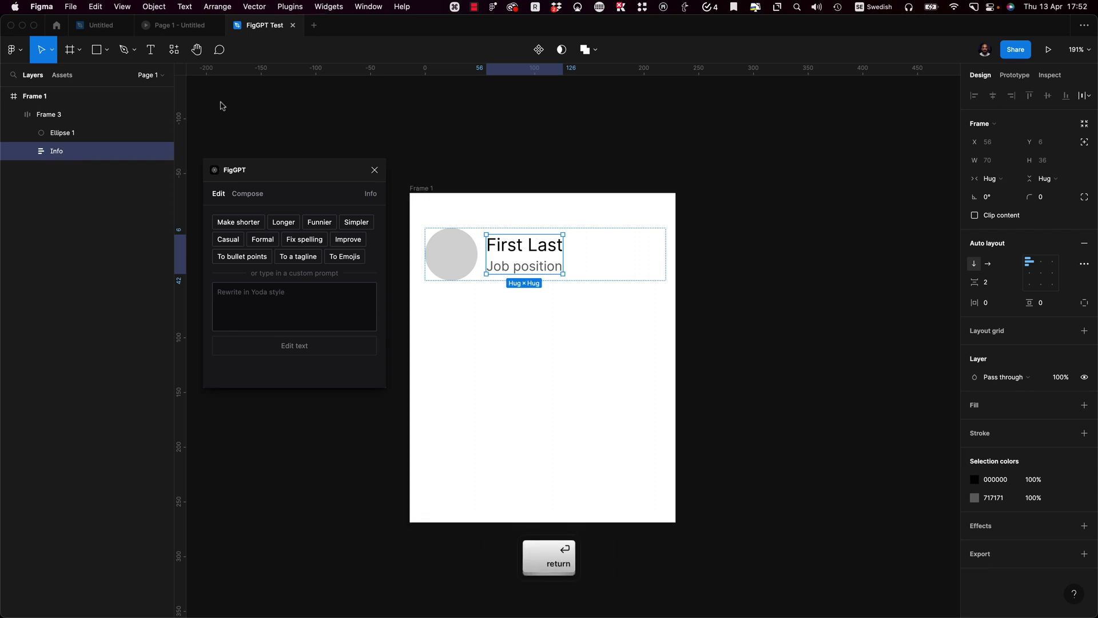
Step: Rename the row layer to 'List cell' and the circle to 'placeholder-img'
click(66, 115)
key(super+r)
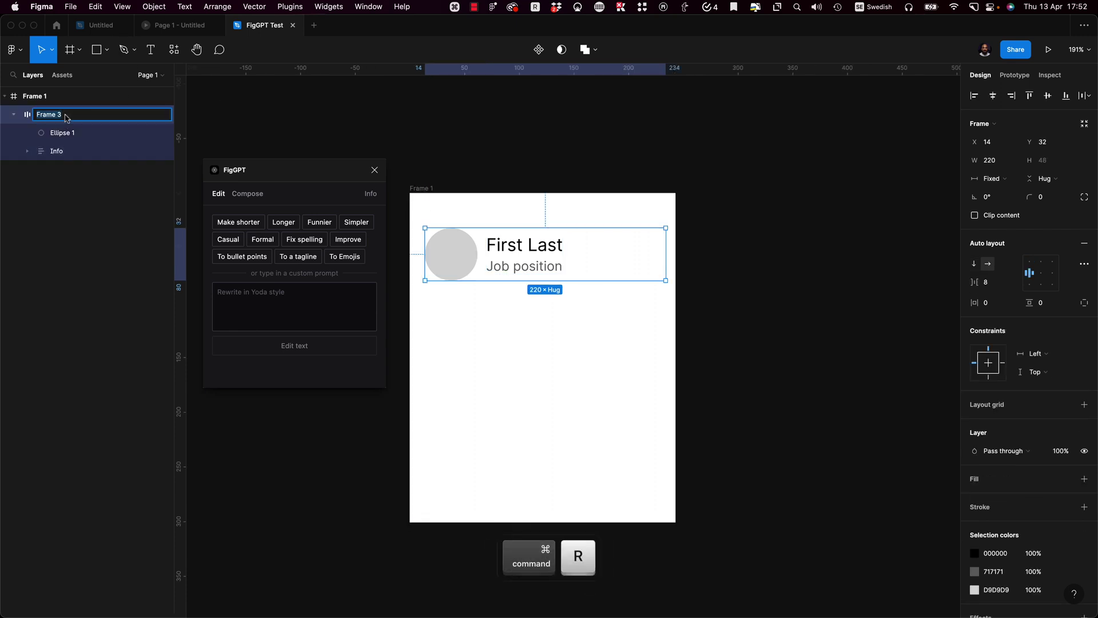
text(List)
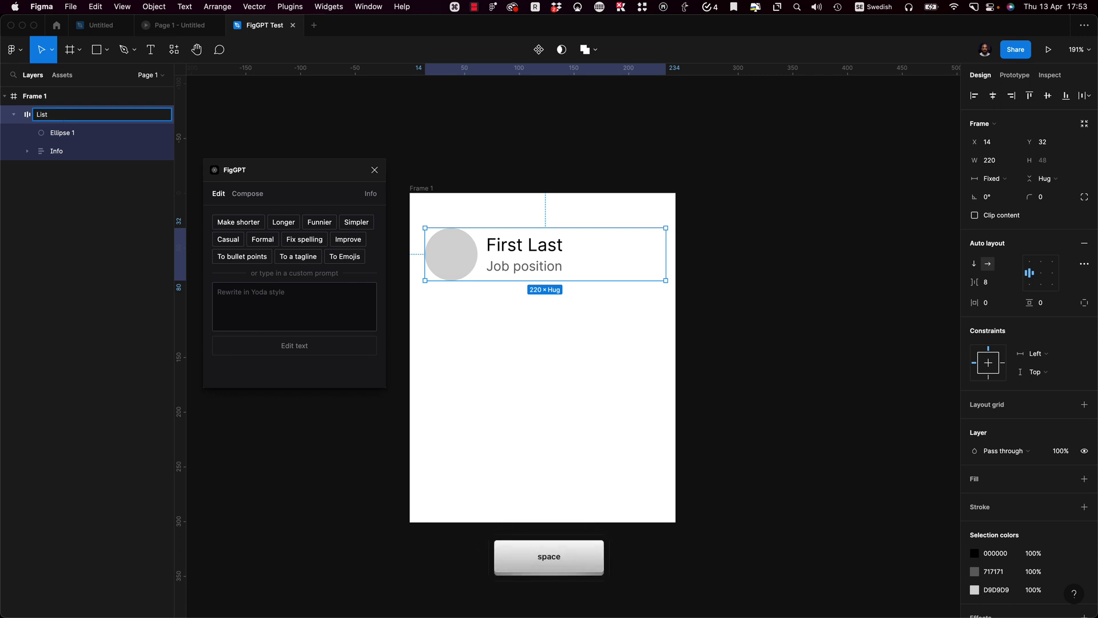
text( cell)
key(Return)
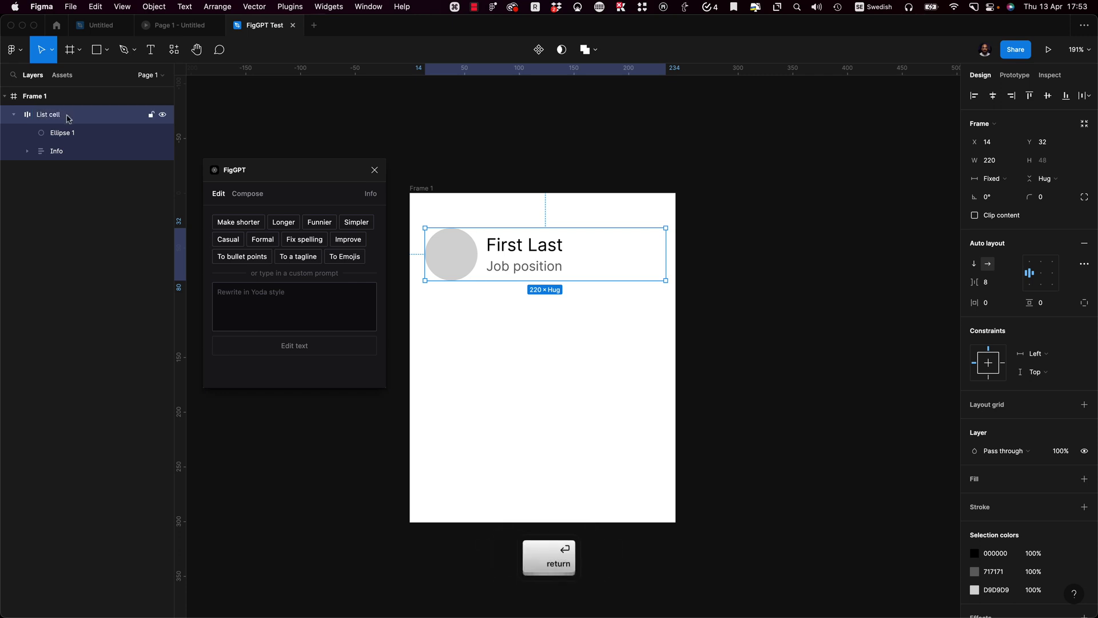
click(59, 130)
key(ctrl+r)
text(place)
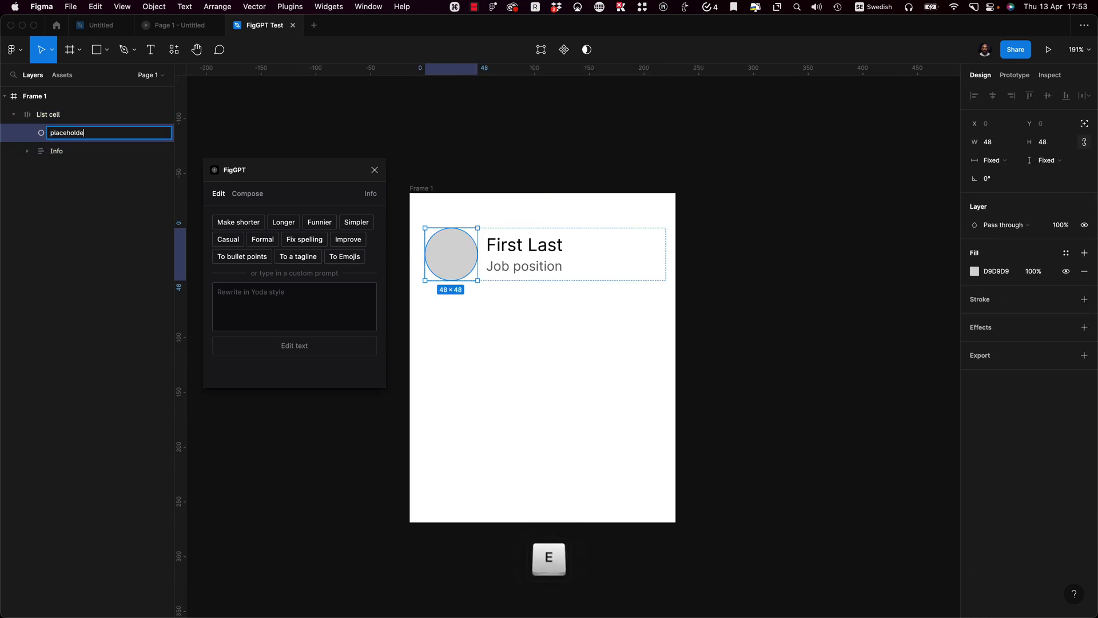
text(holder-img)
key(Return)
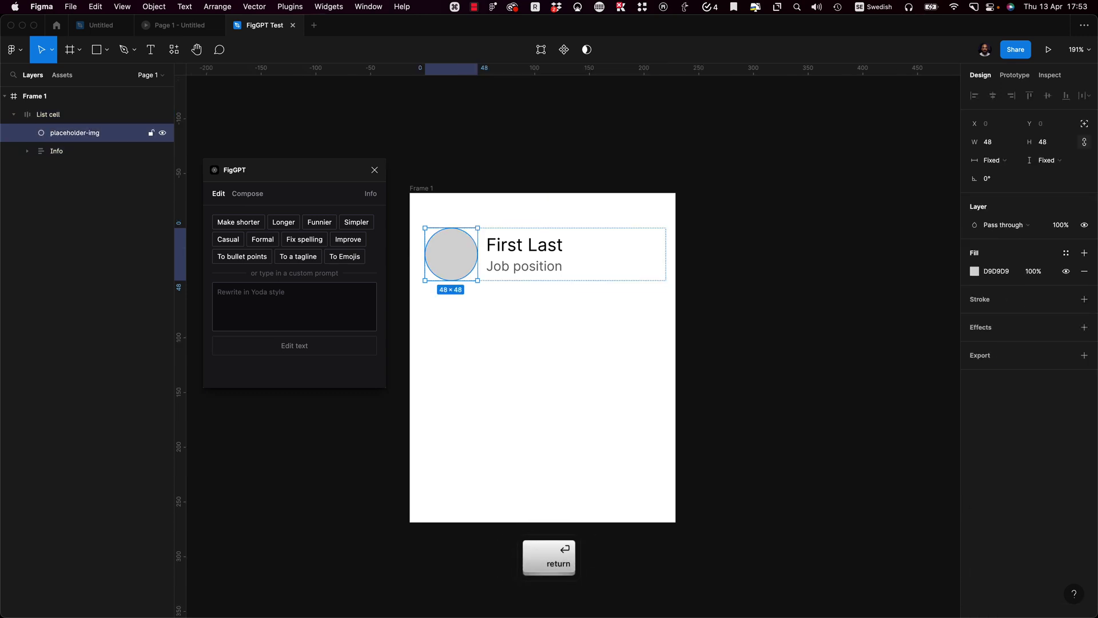
click(72, 150)
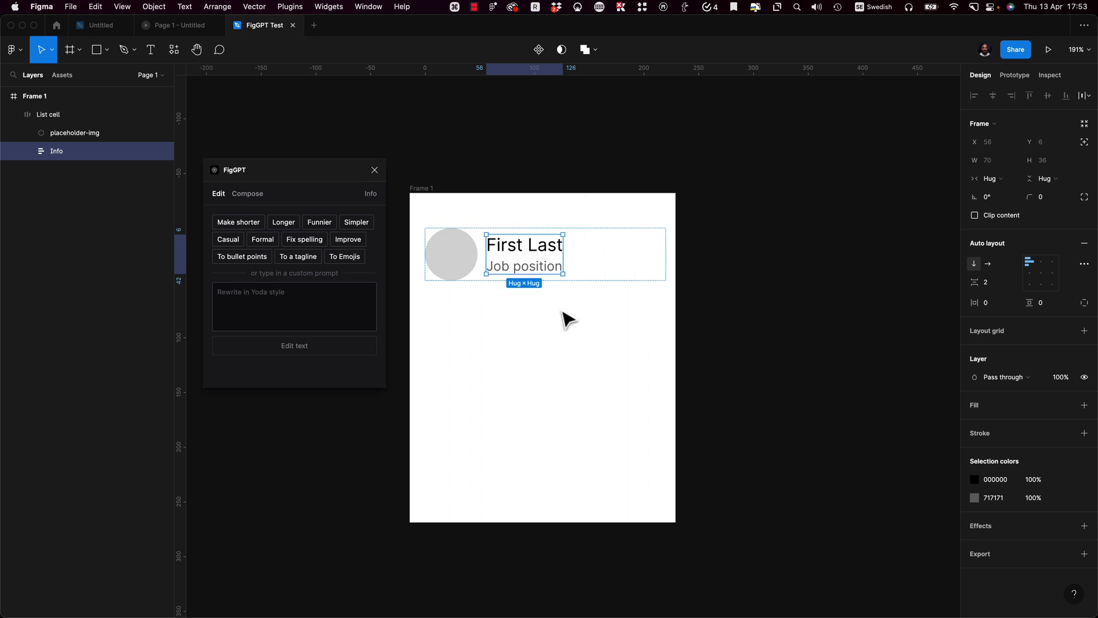
Step: Set Info's width to Fill container and give List cell 8 px horizontal padding
click(1001, 177)
click(1014, 193)
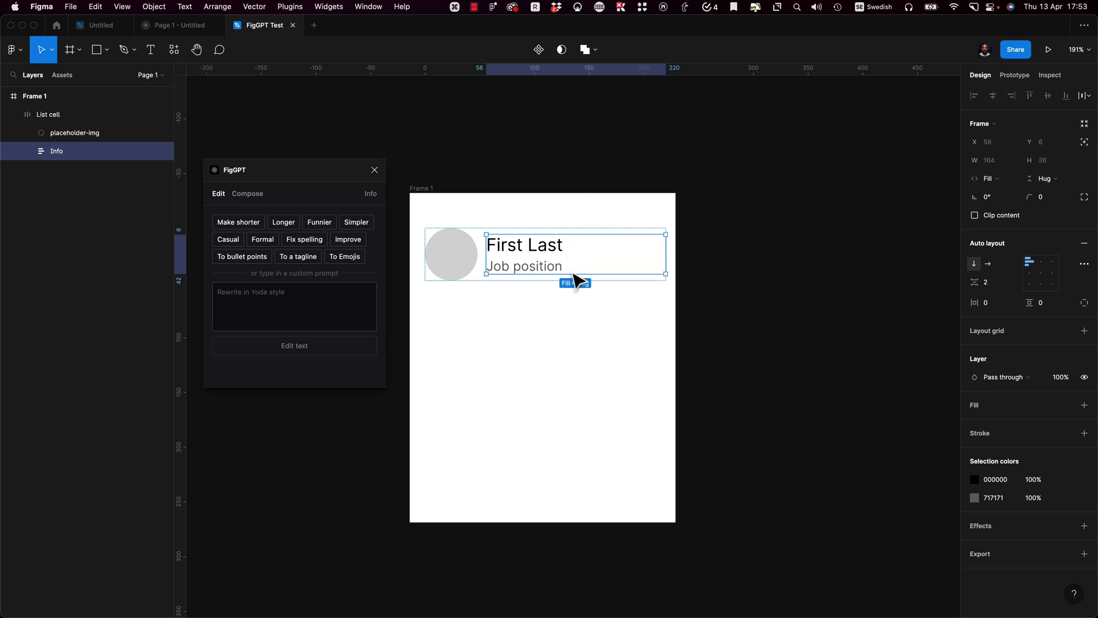
click(547, 297)
click(482, 265)
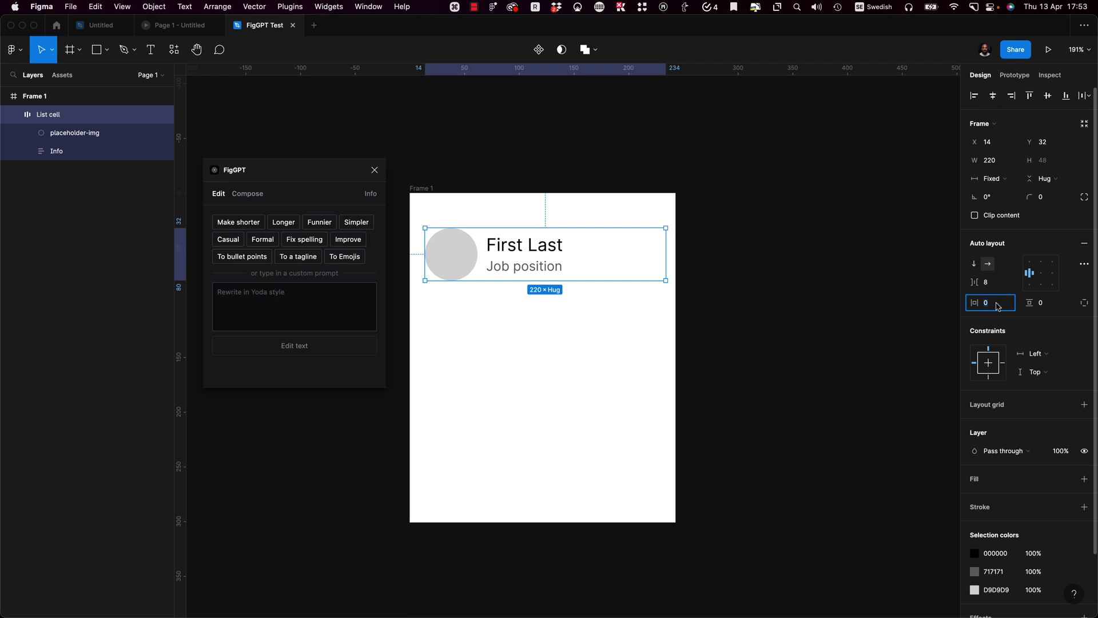
text(8)
key(Return)
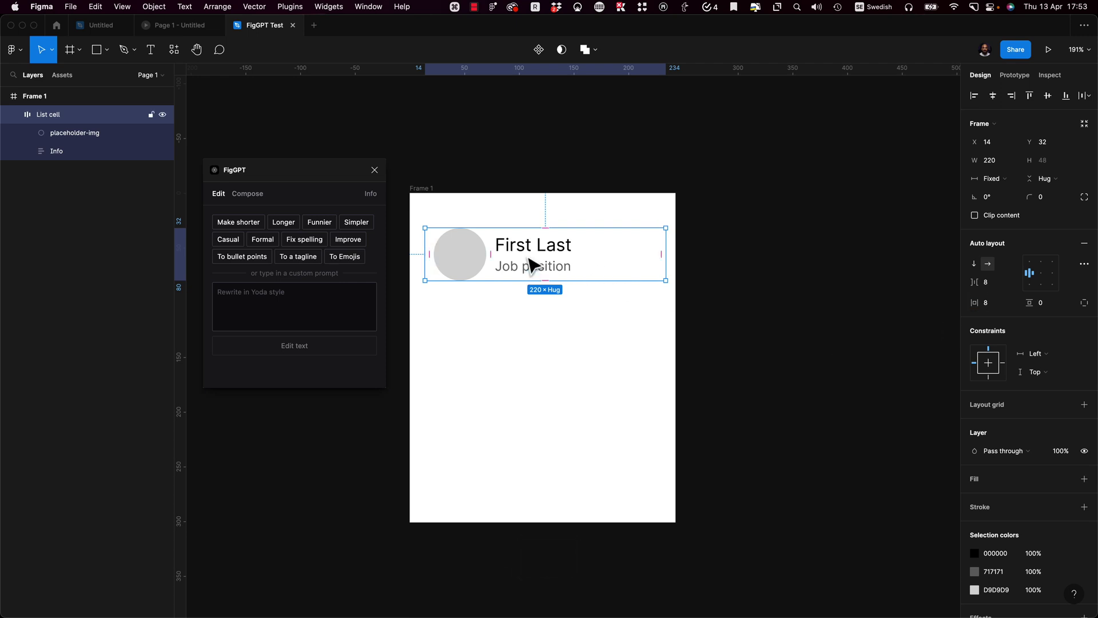
Step: Duplicate the List cell so Frame 1 holds two identical rows
click(532, 265)
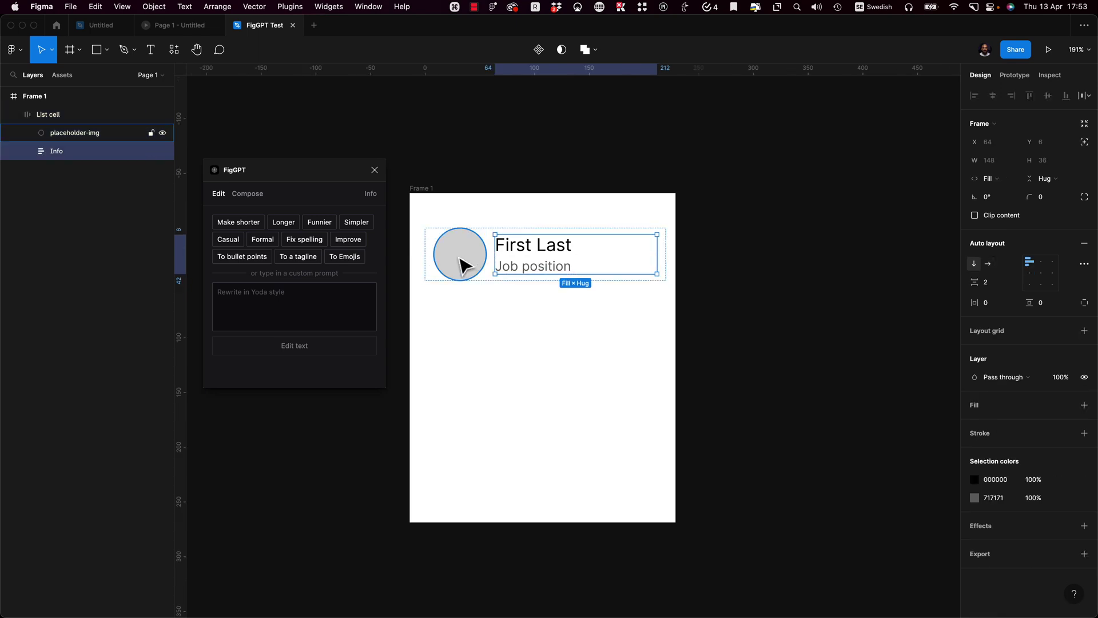
click(563, 338)
click(518, 249)
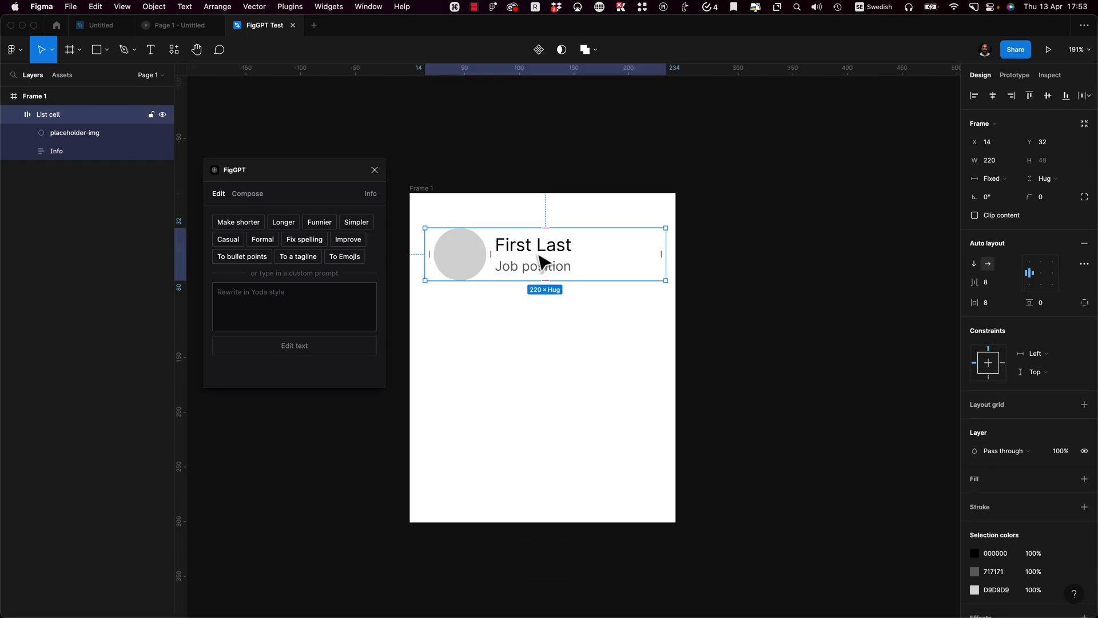
drag(540, 263, 555, 298)
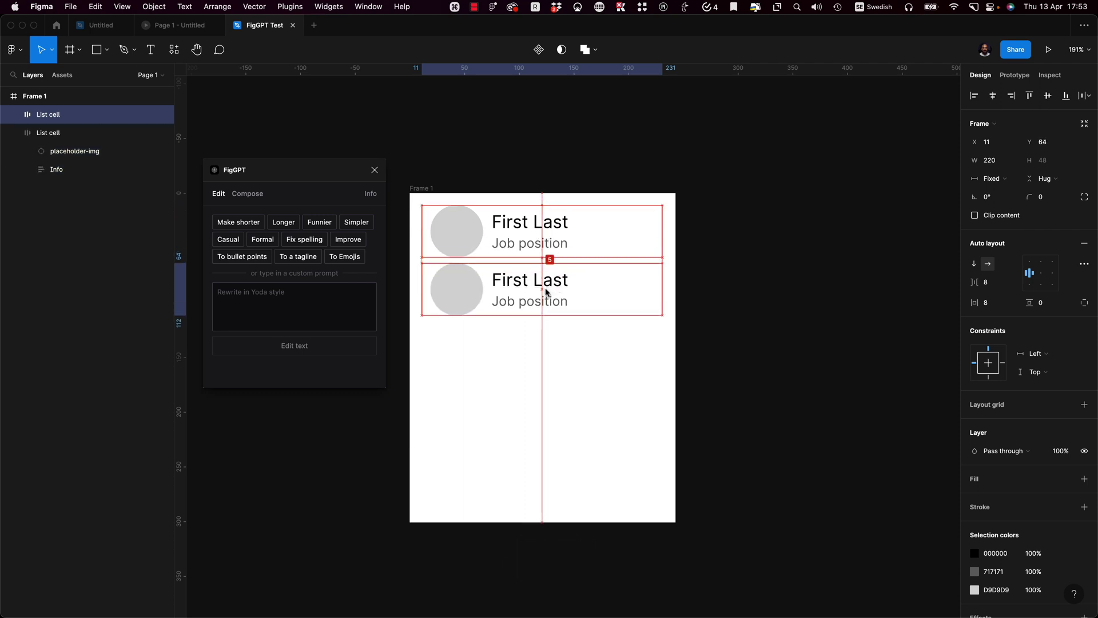
Step: Duplicate the list cell to five copies and space them 8 px apart
key(super+d)
key(super+d)
key(super+d)
drag(611, 512, 584, 220)
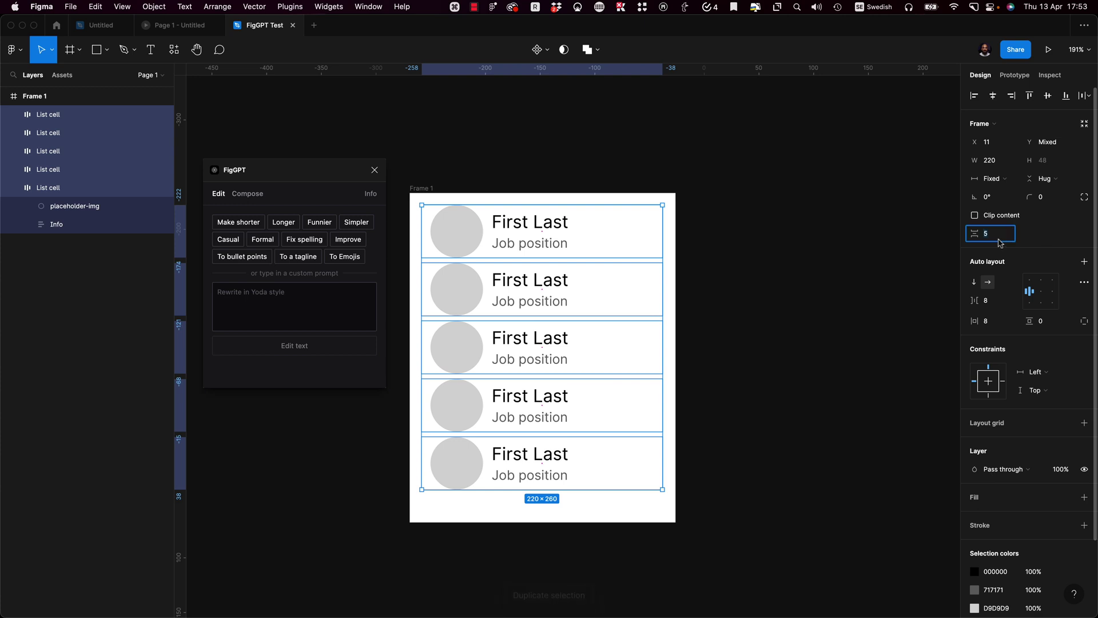
text(8)
key(Return)
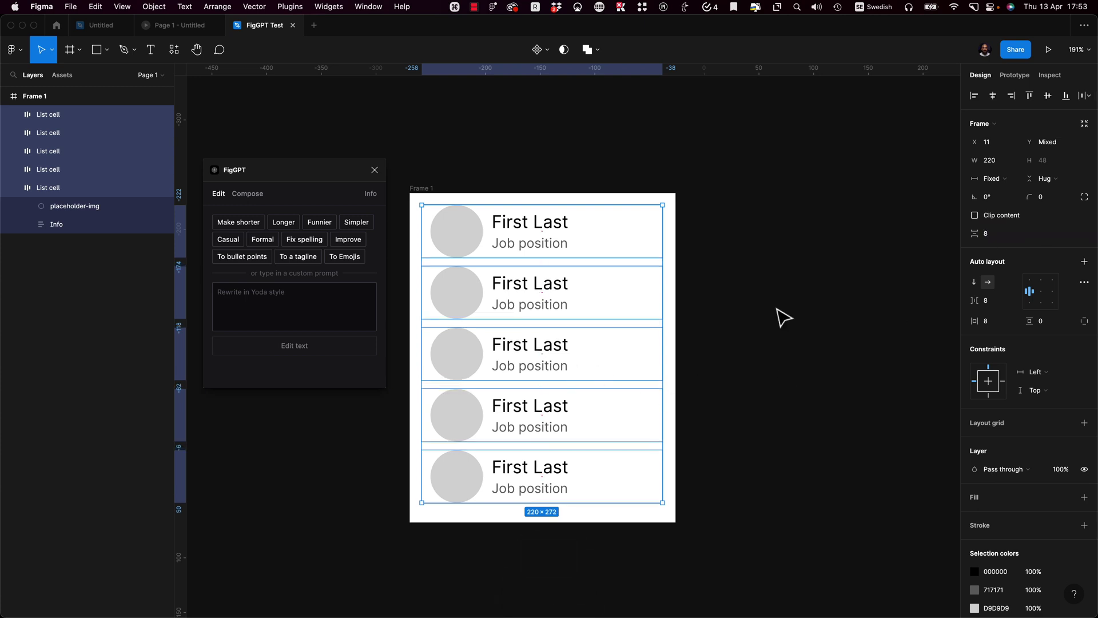
click(778, 310)
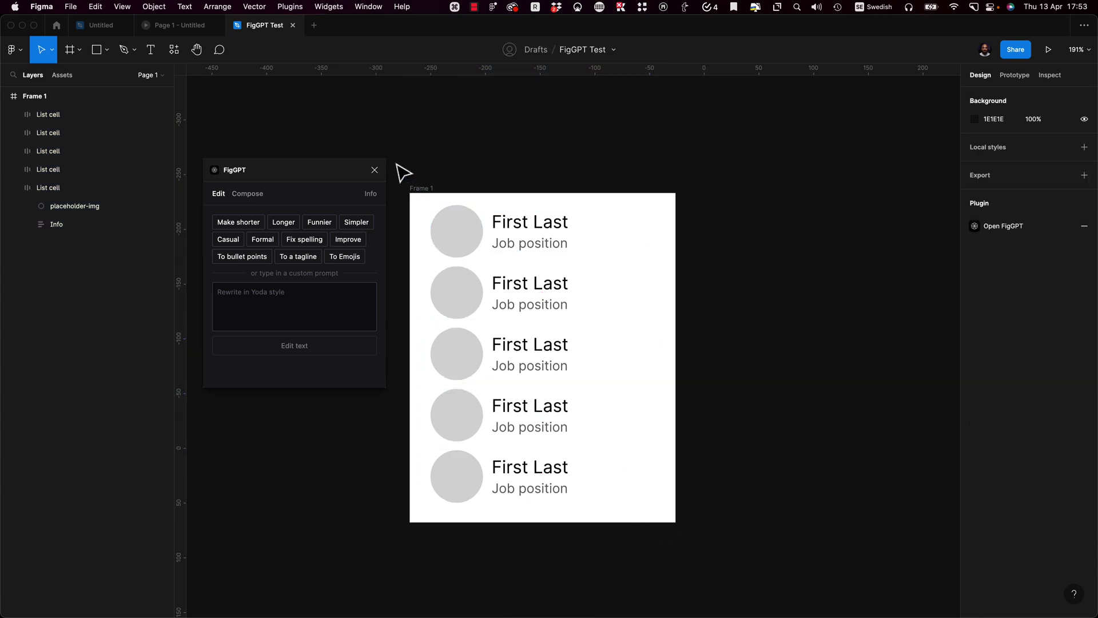
Step: Lengthen Frame 1 to fit the cells and widen their spacing to 24 px
click(426, 189)
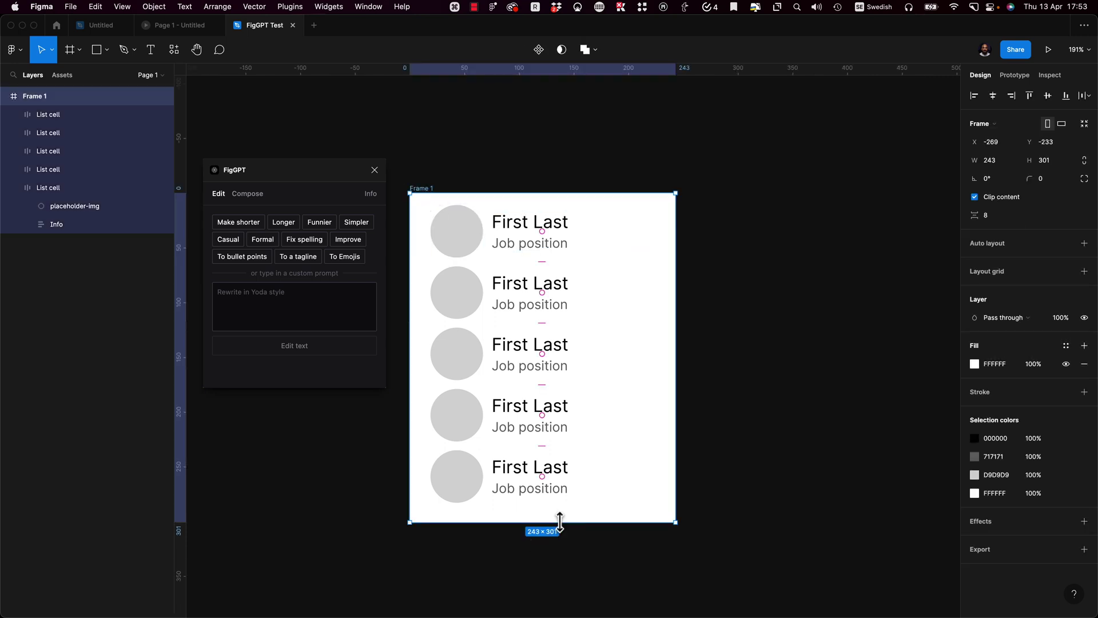
drag(560, 523, 509, 196)
click(789, 489)
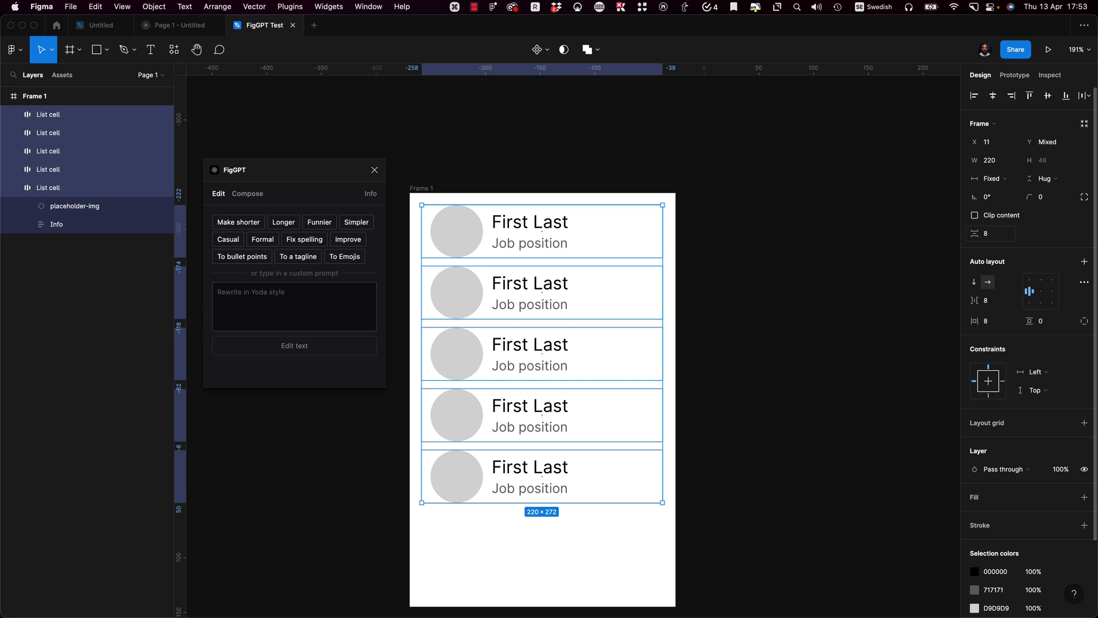
text(24)
key(Return)
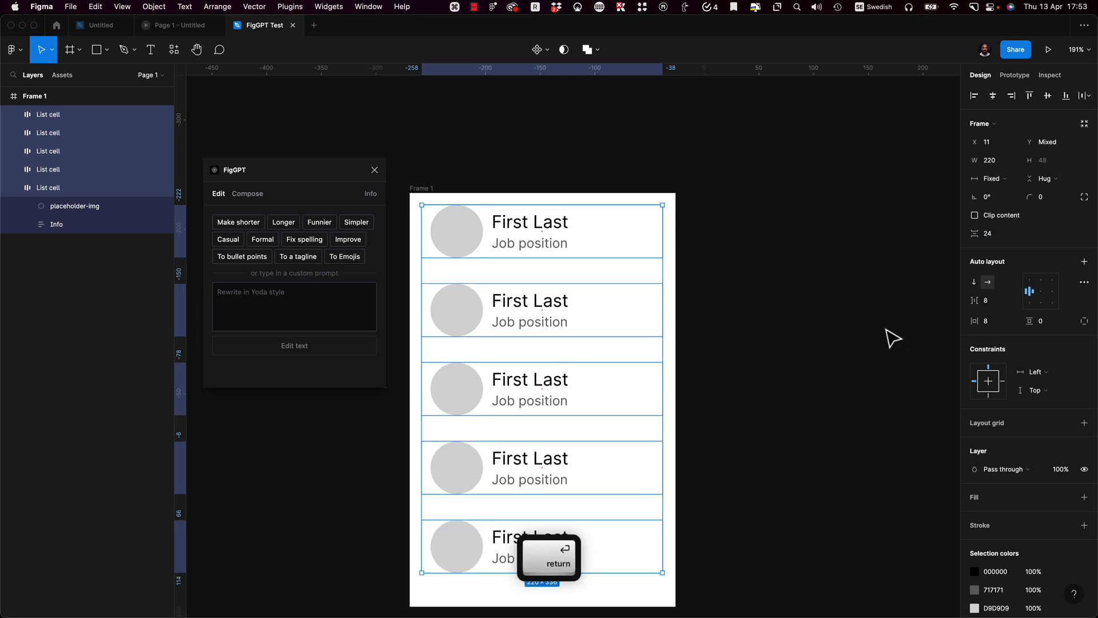
click(890, 336)
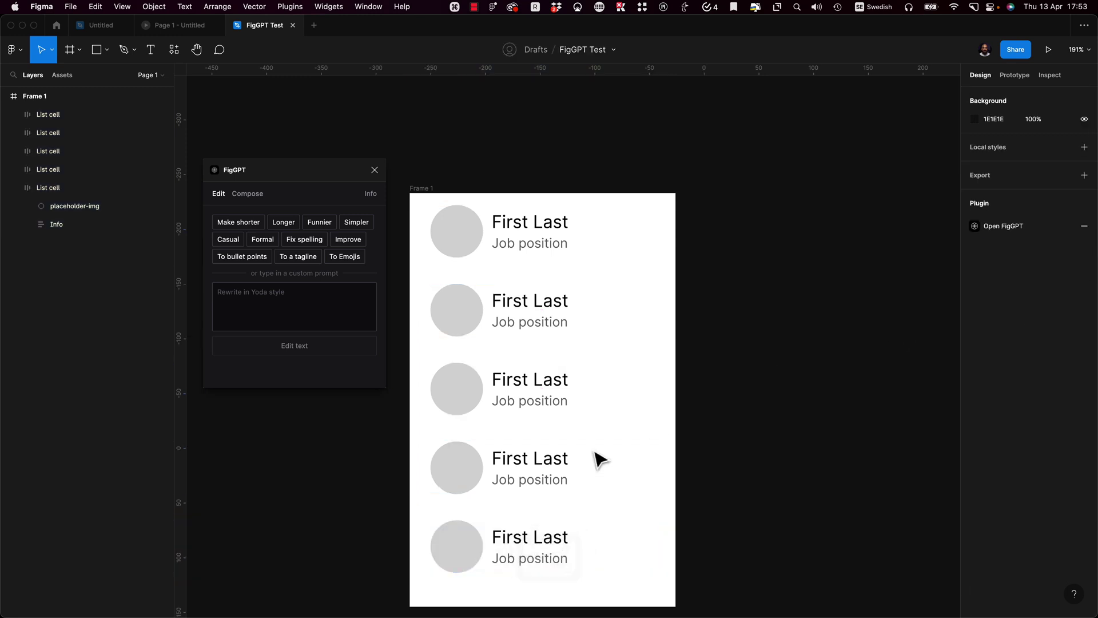
Step: Select the Job position text in all five list cells
shift+super+click(508, 562)
shift+super+click(518, 482)
shift+super+click(523, 402)
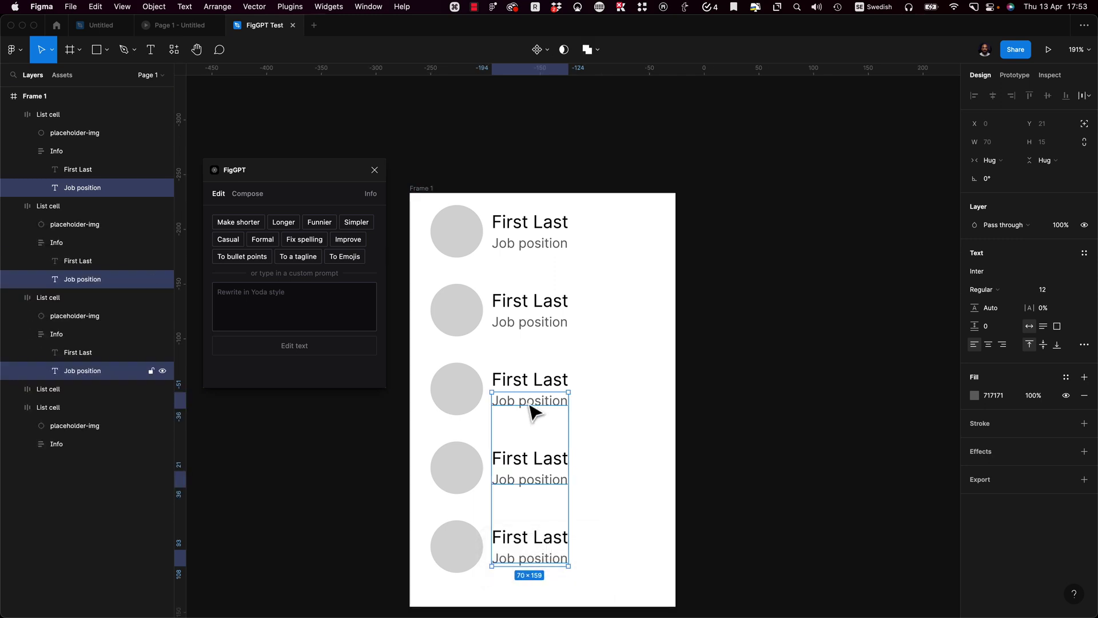
shift+super+click(530, 323)
shift+super+click(534, 247)
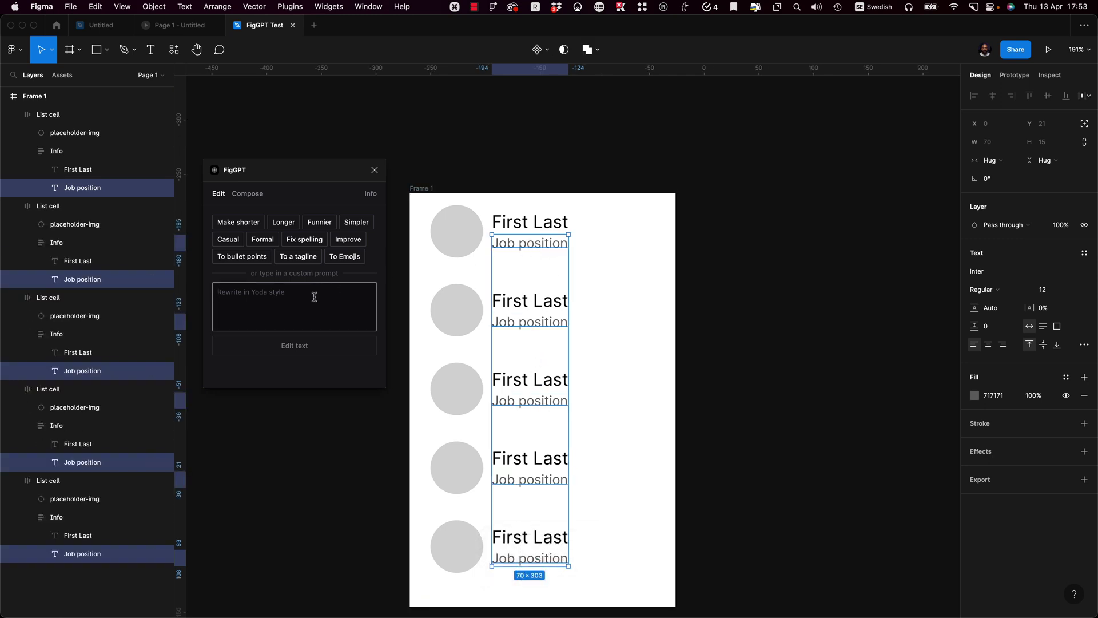
Step: Enter the FigGPT custom prompt 'Generate random job titles within the creative indus'
text(Random)
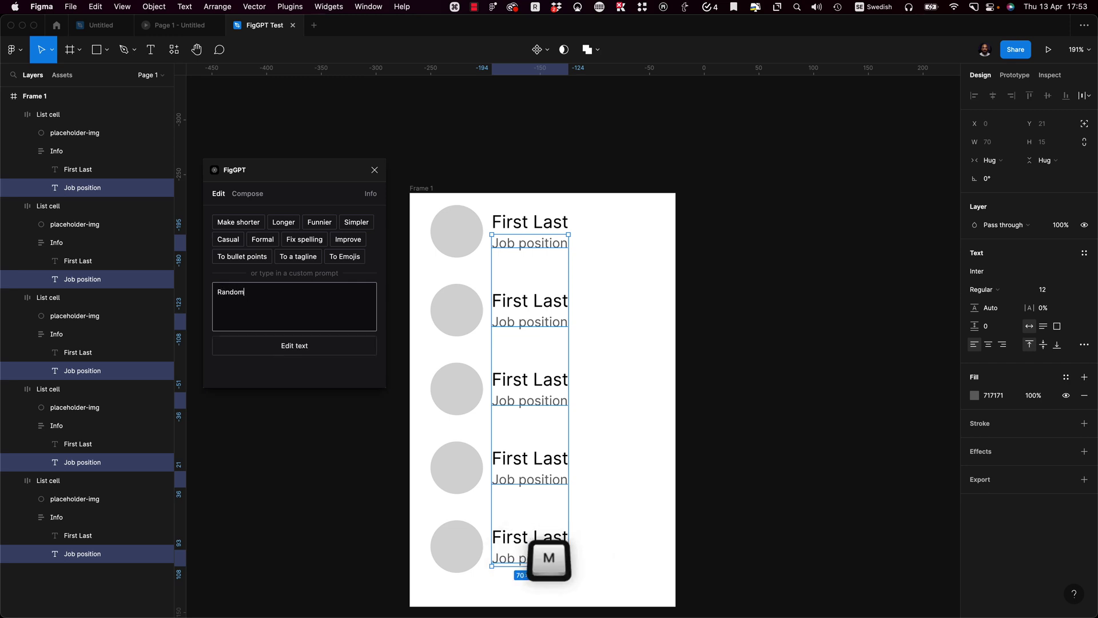
key(super+a)
text(Generate)
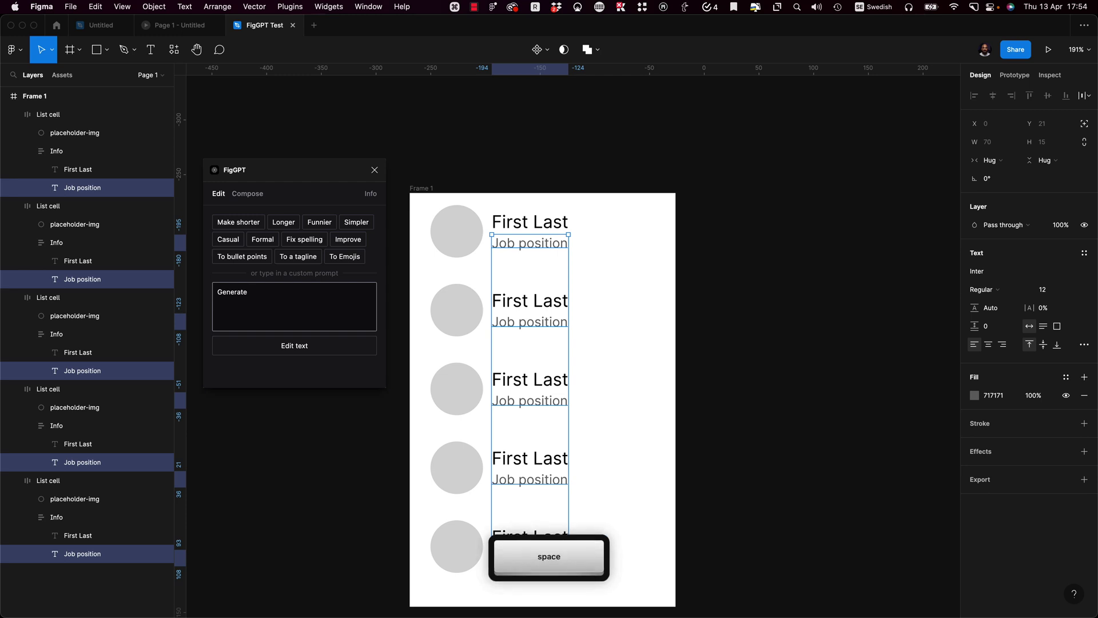
text( random job titles within)
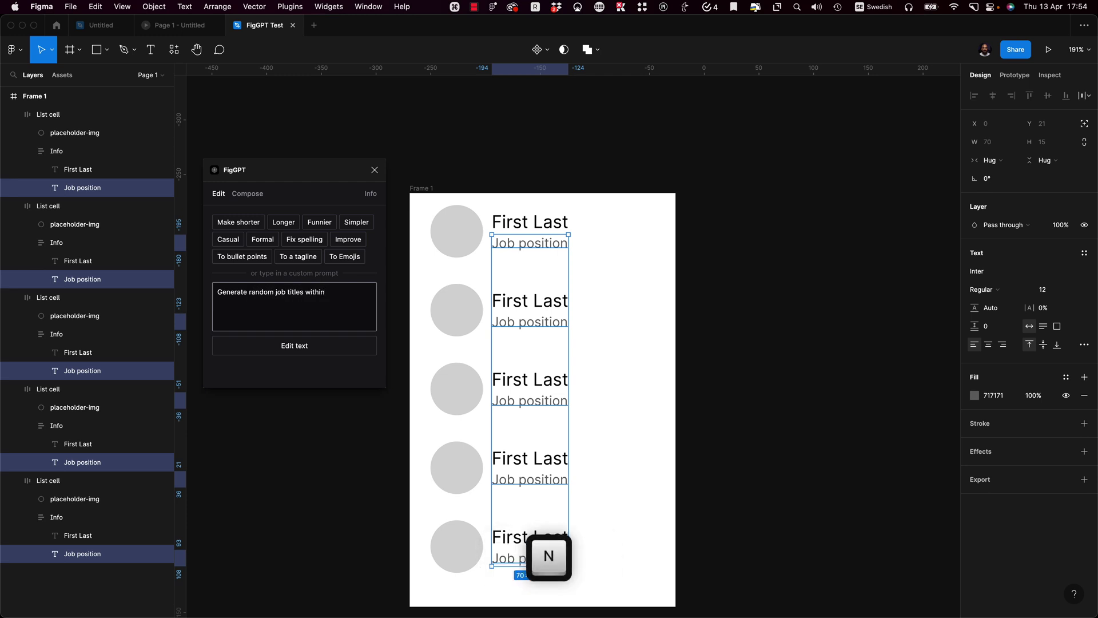
text( the creative industry)
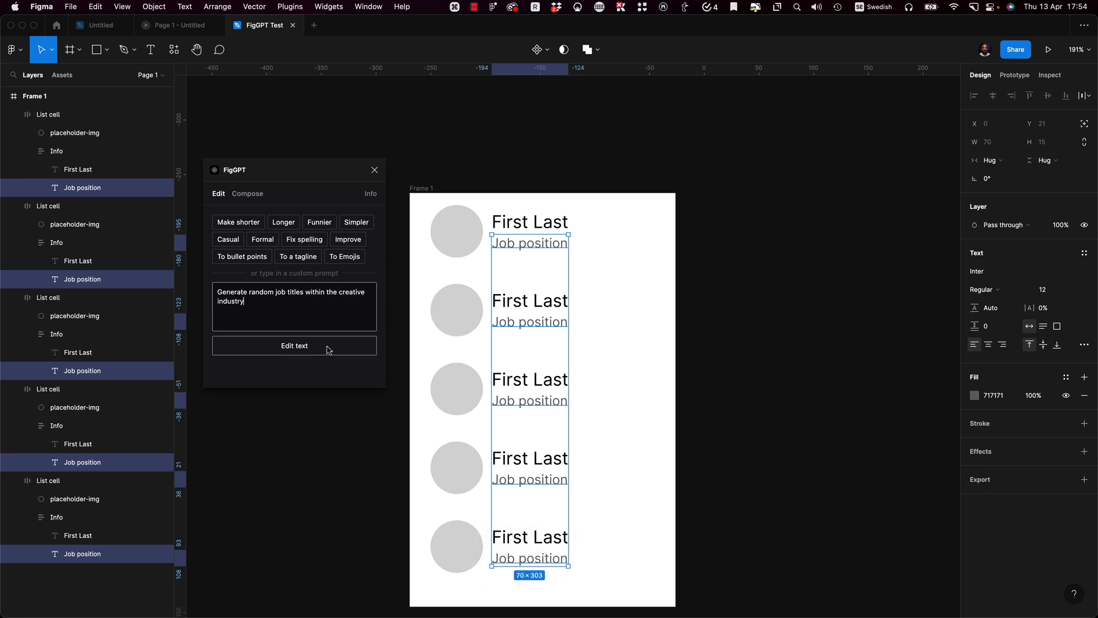
Step: Run the job-title prompt with FigGPT's Edit text, which fails with a 429 error
click(330, 348)
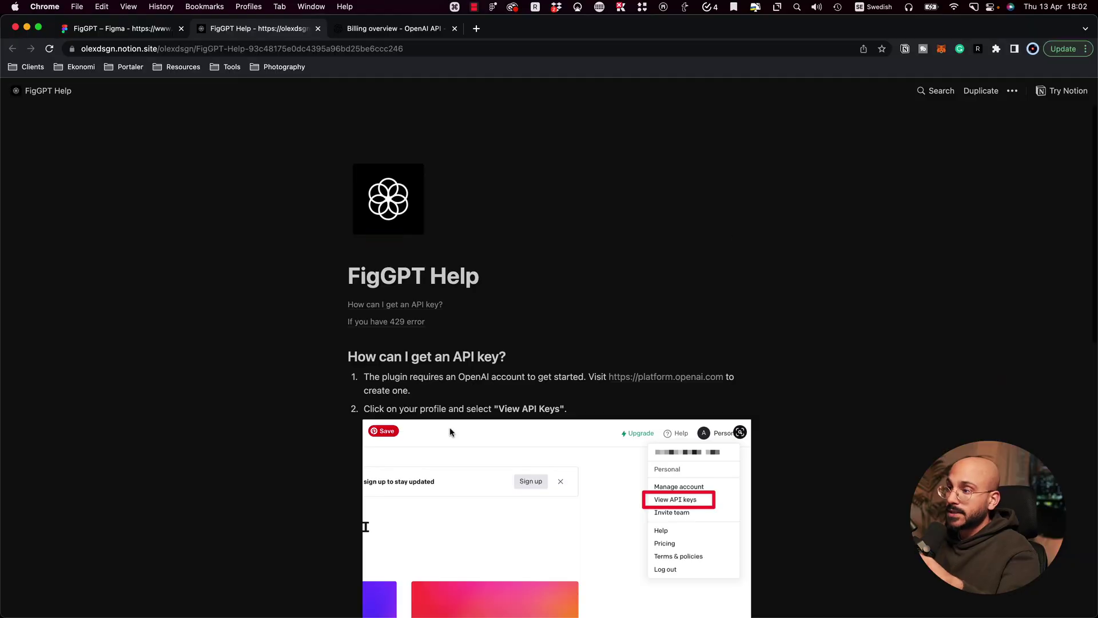
Step: Scroll the FigGPT Help page down to the 429 error advice
scroll(451, 432, down, 10)
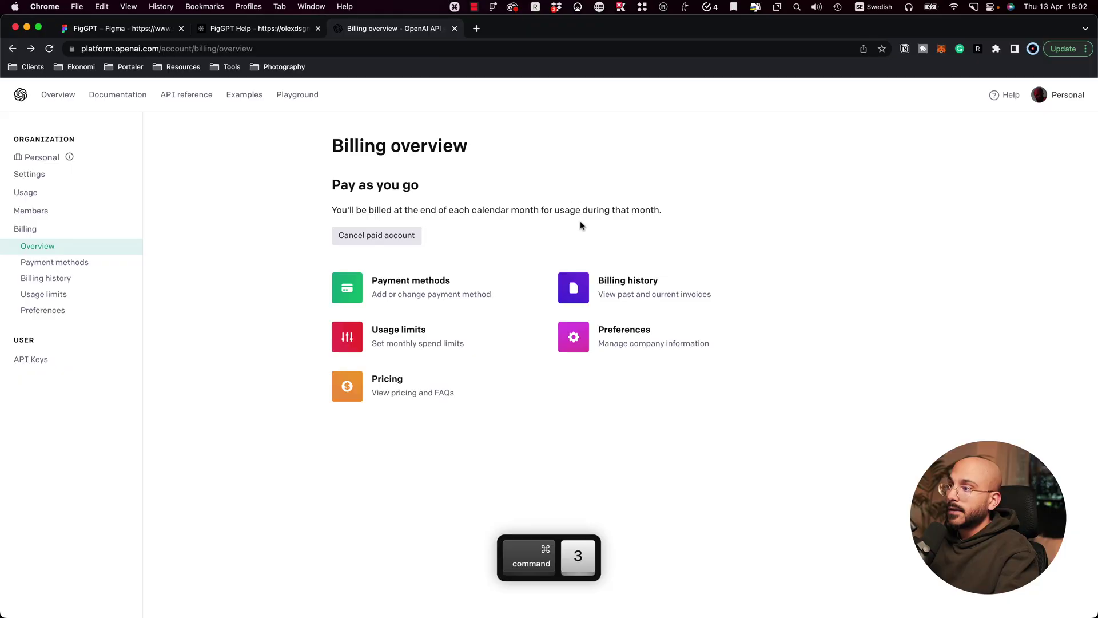
Step: Create and copy a new OpenAI secret API key, then revoke the older key
click(1060, 98)
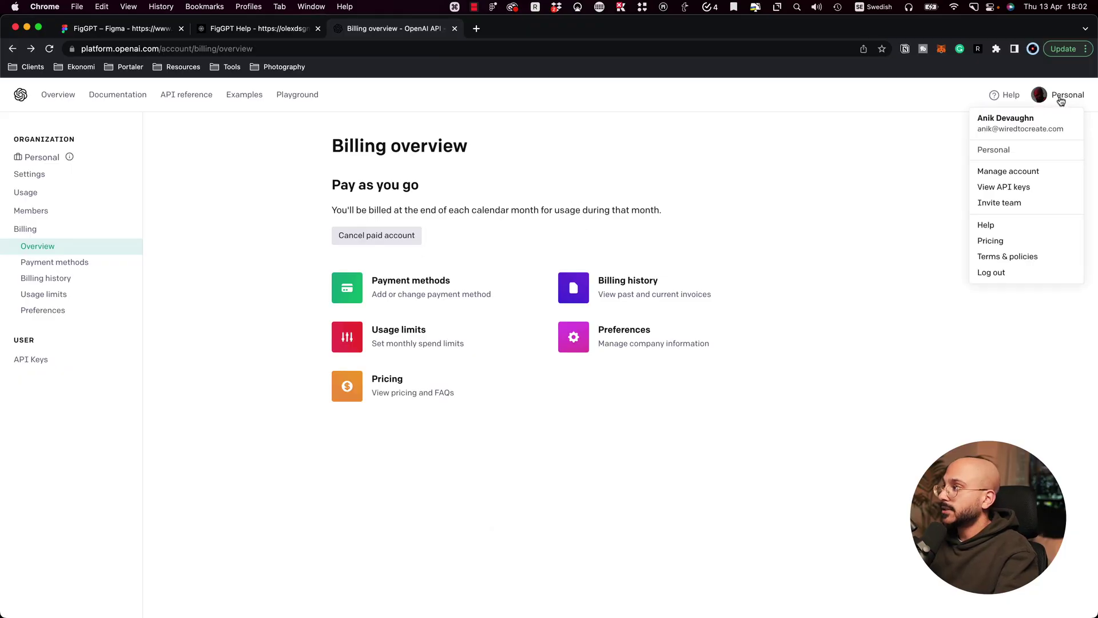
click(1027, 193)
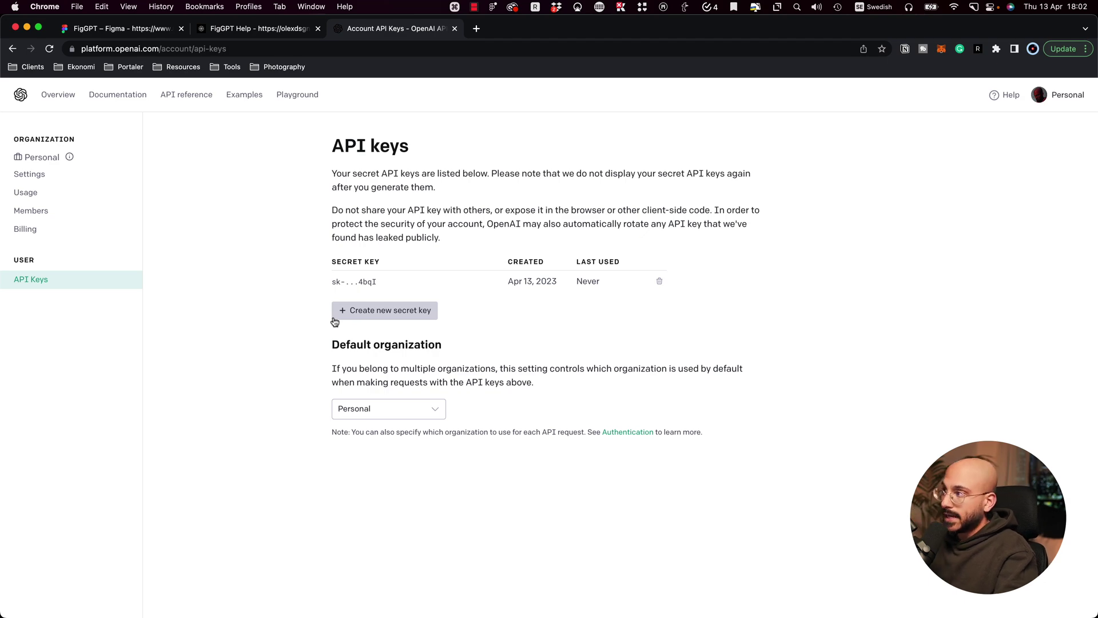
click(360, 313)
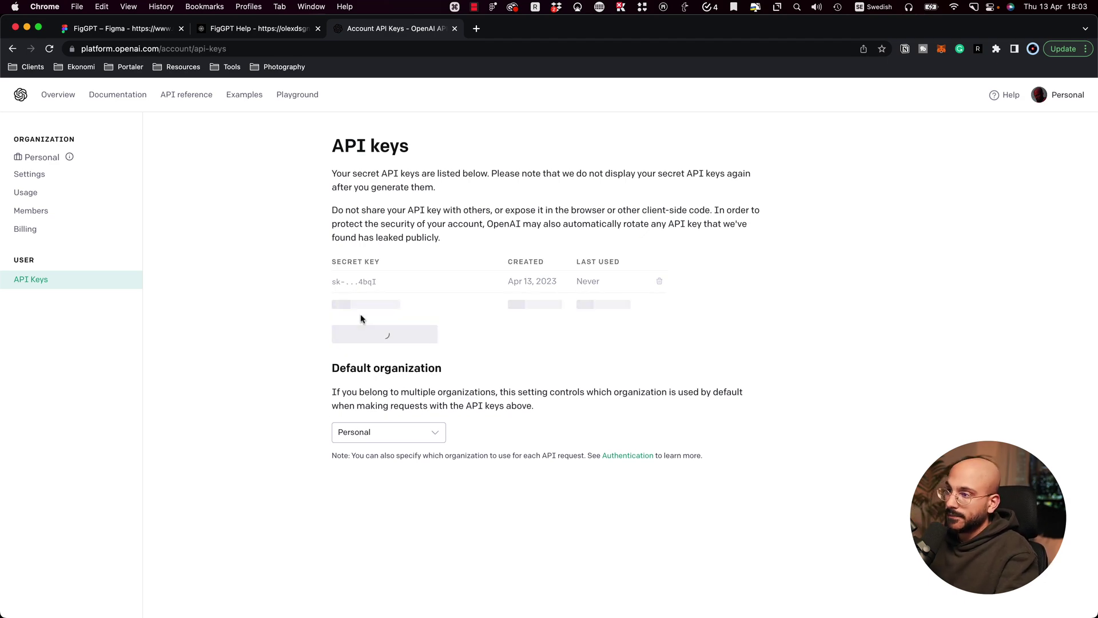
click(673, 367)
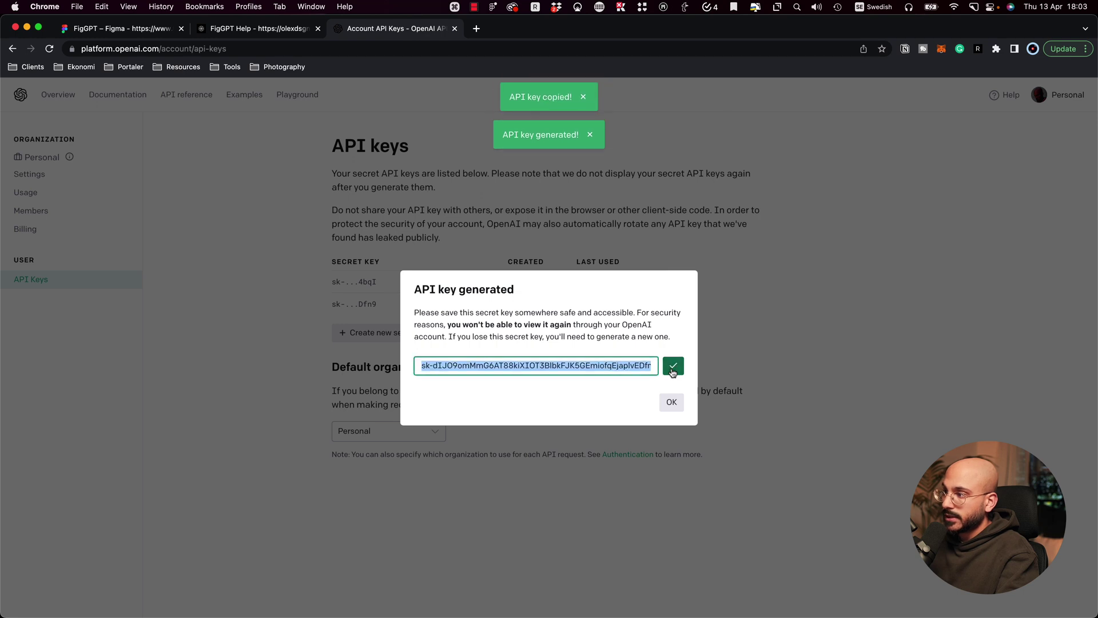
click(672, 402)
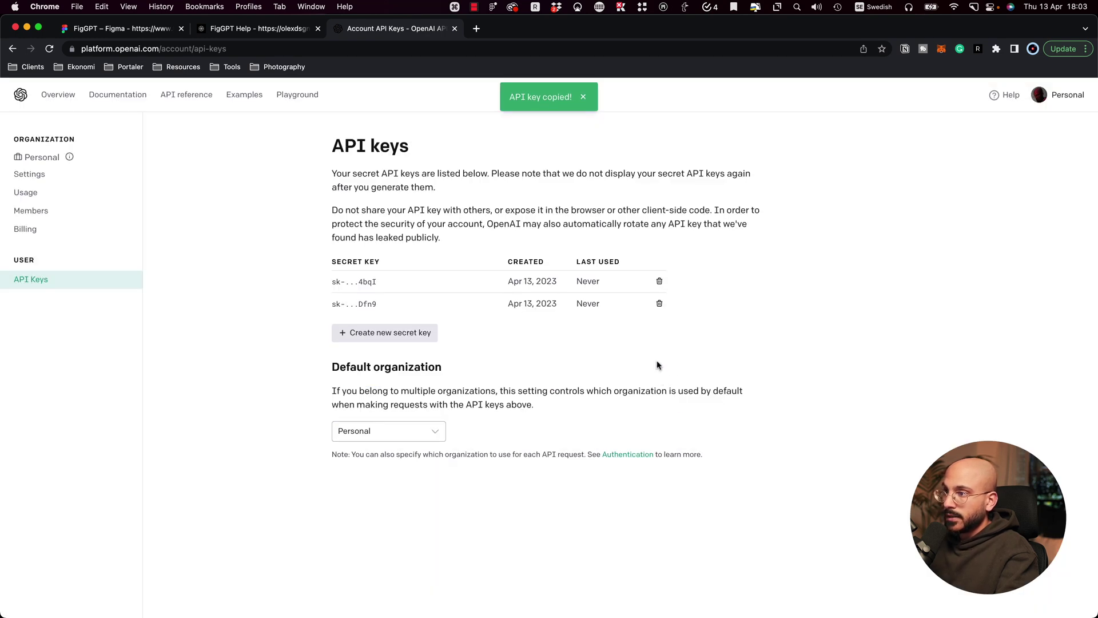
click(659, 281)
click(667, 413)
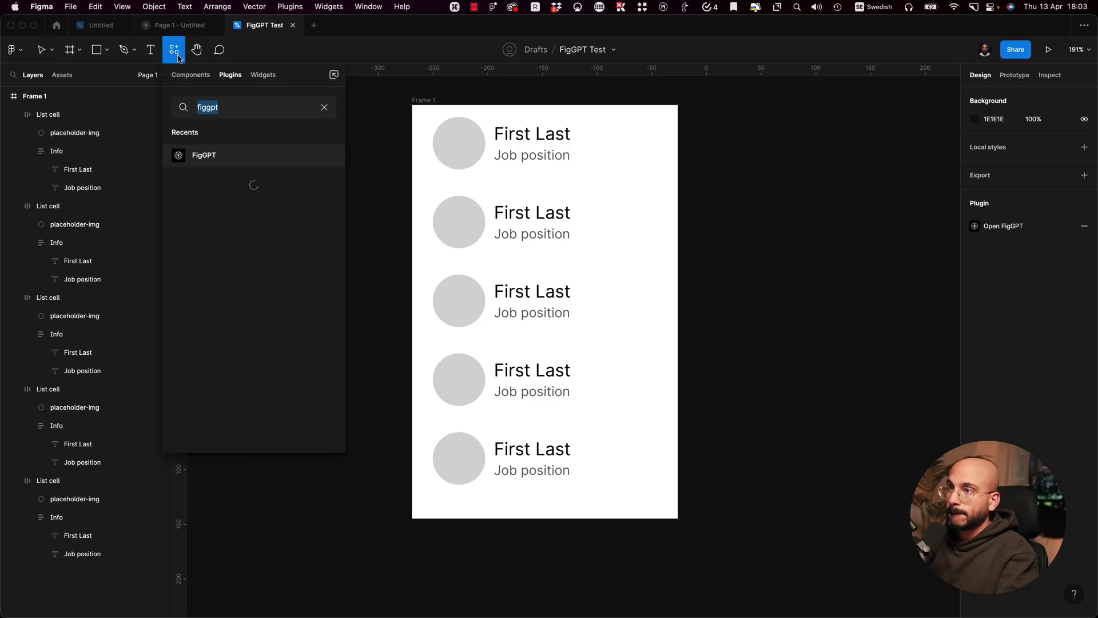
Step: Relaunch FigGPT, log out, and sign back in with an e-mail and the pasted API key
click(325, 155)
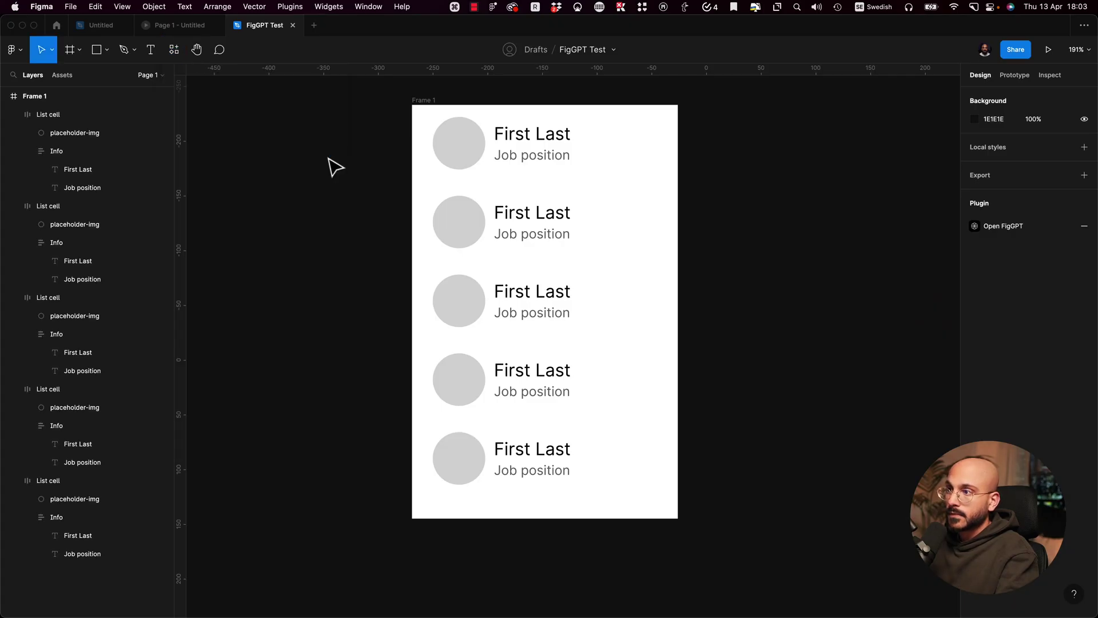
click(370, 196)
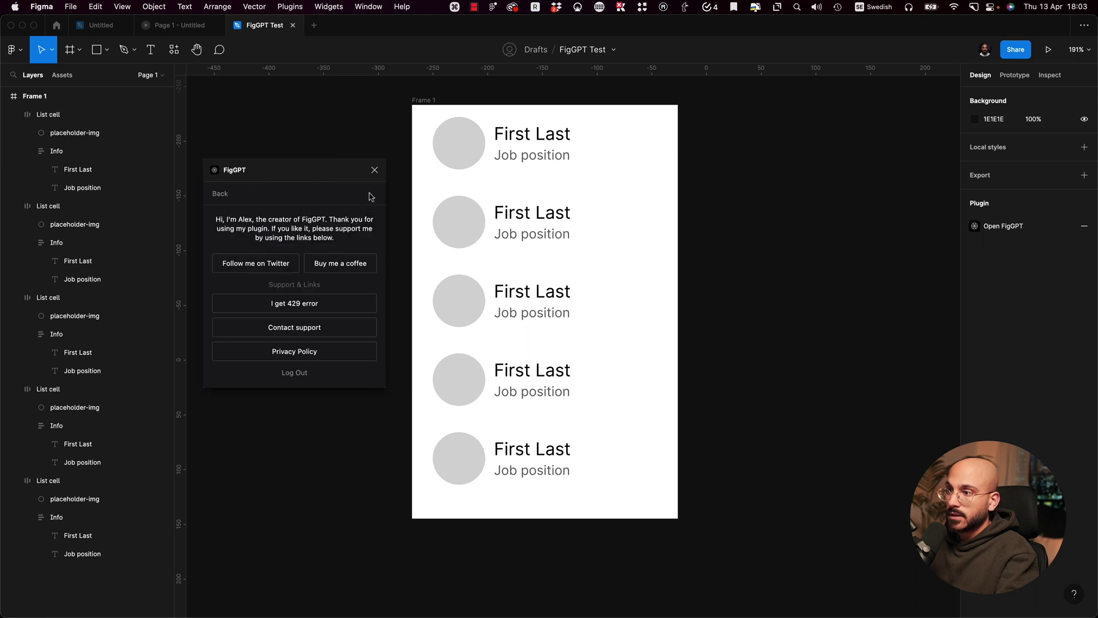
click(297, 374)
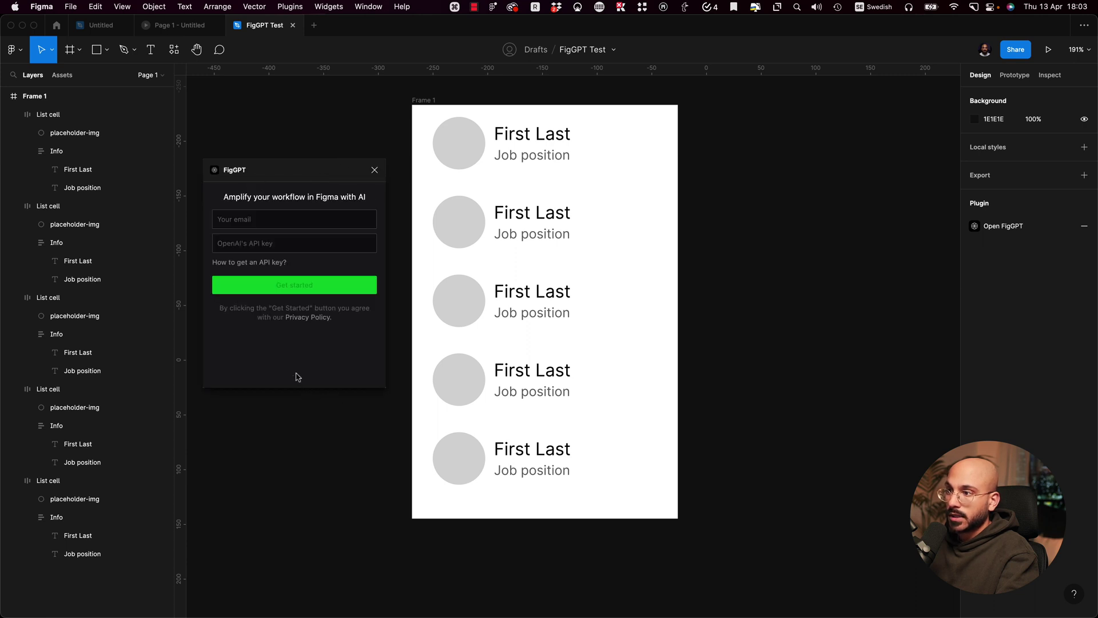
click(255, 218)
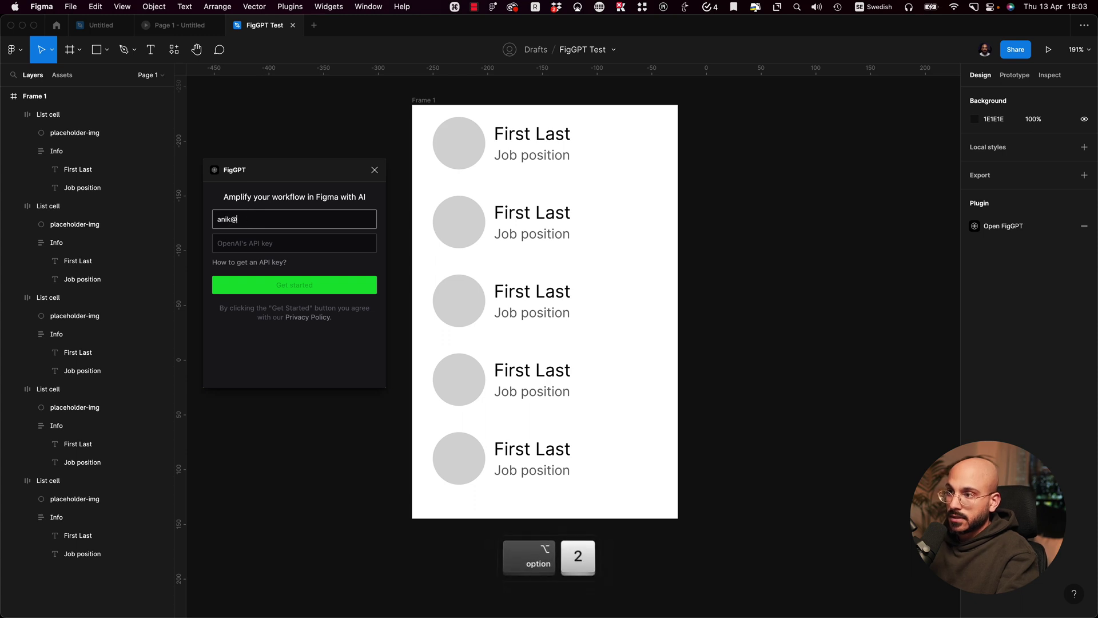
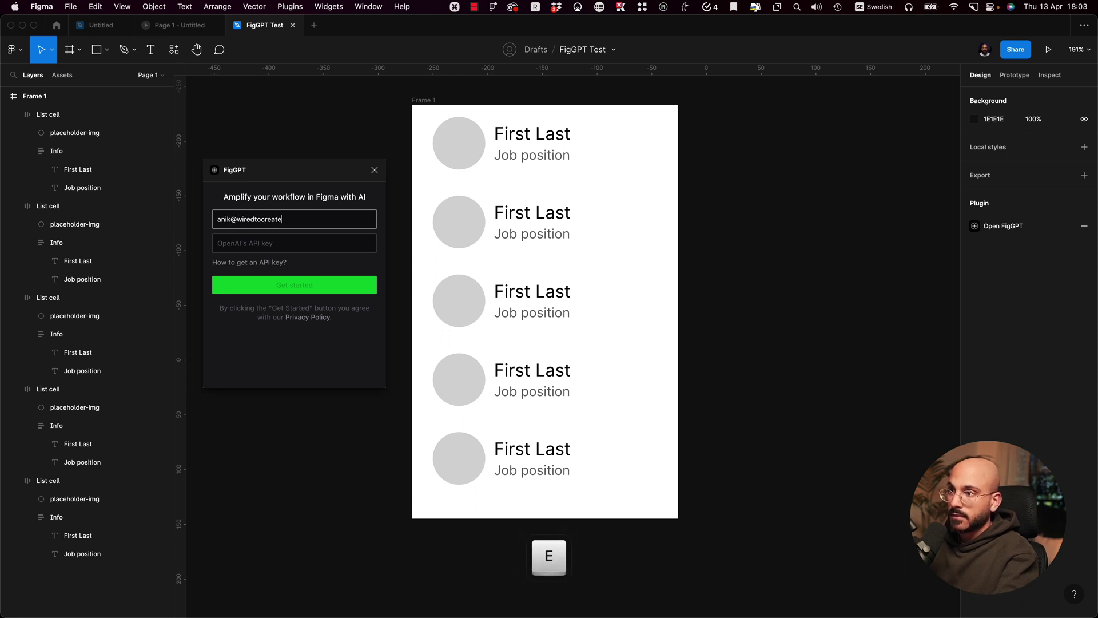
key(Tab)
key(ctrl+v)
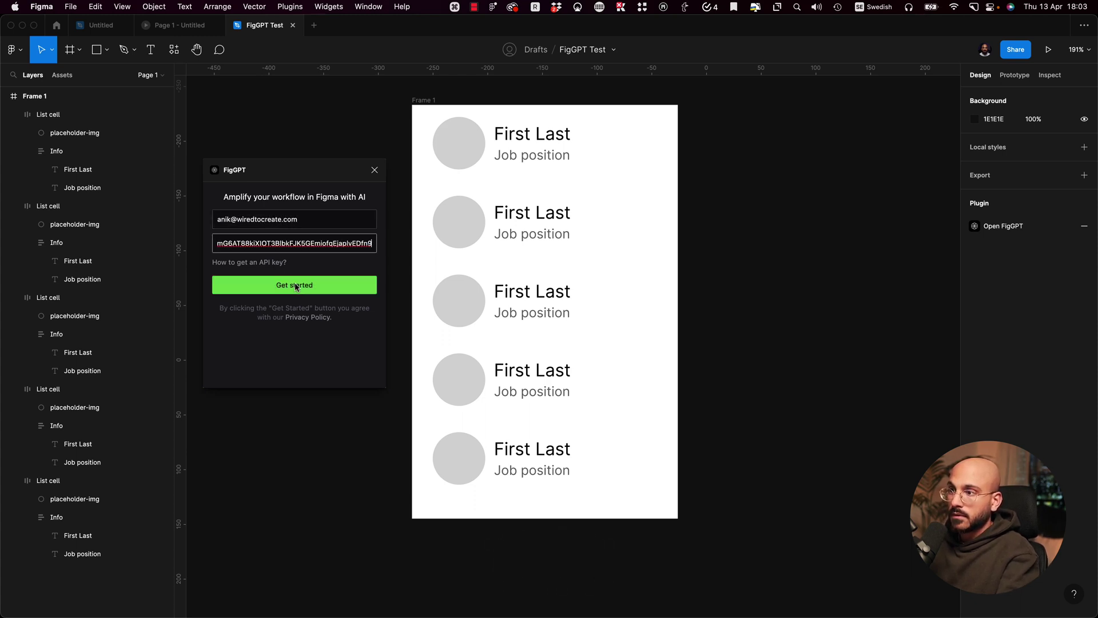
click(296, 284)
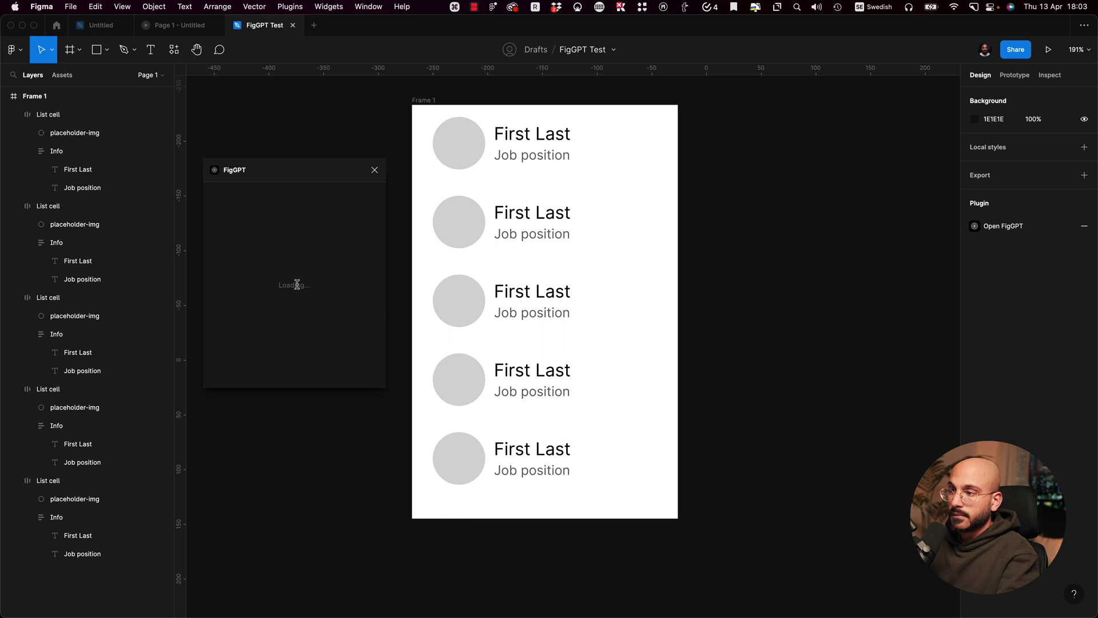
Step: Select all five Job position texts and enter the prompt 'Randomly generate various job positions in the creative industry'
super+click(529, 466)
shift+super+click(508, 394)
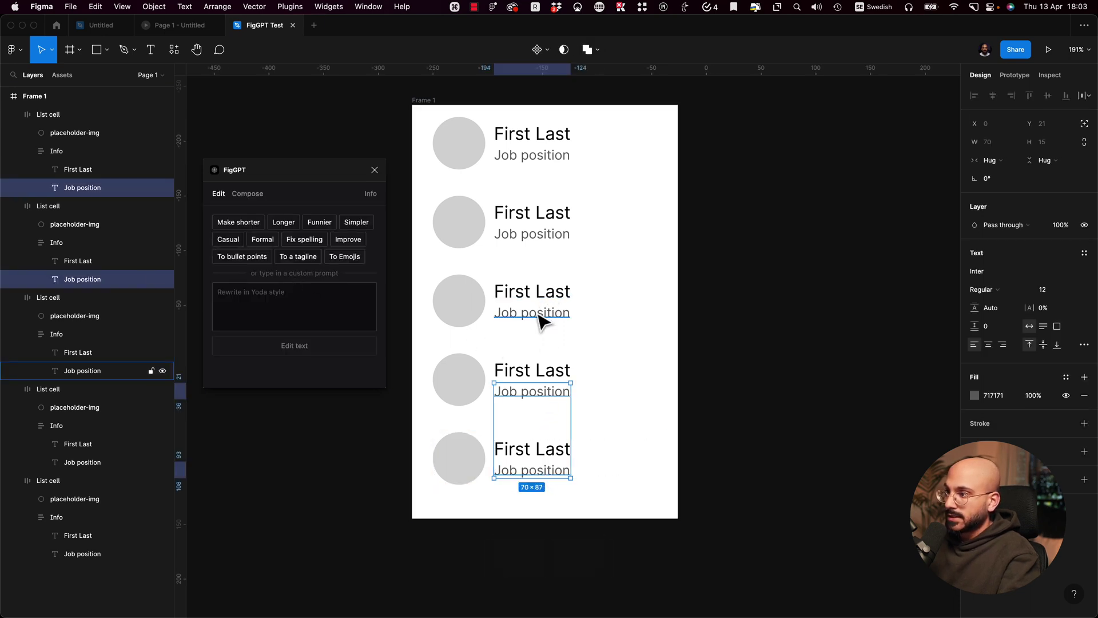
shift+super+click(540, 313)
shift+super+click(551, 235)
shift+super+click(552, 159)
click(266, 306)
text(Randomm)
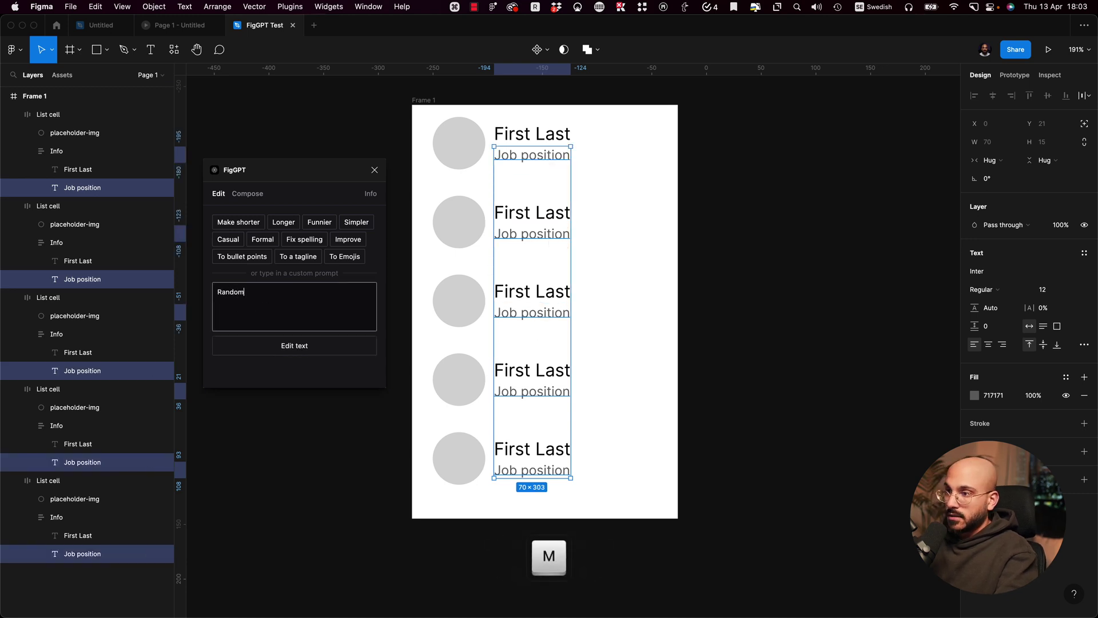
key(BackSpace)
text(ly generate)
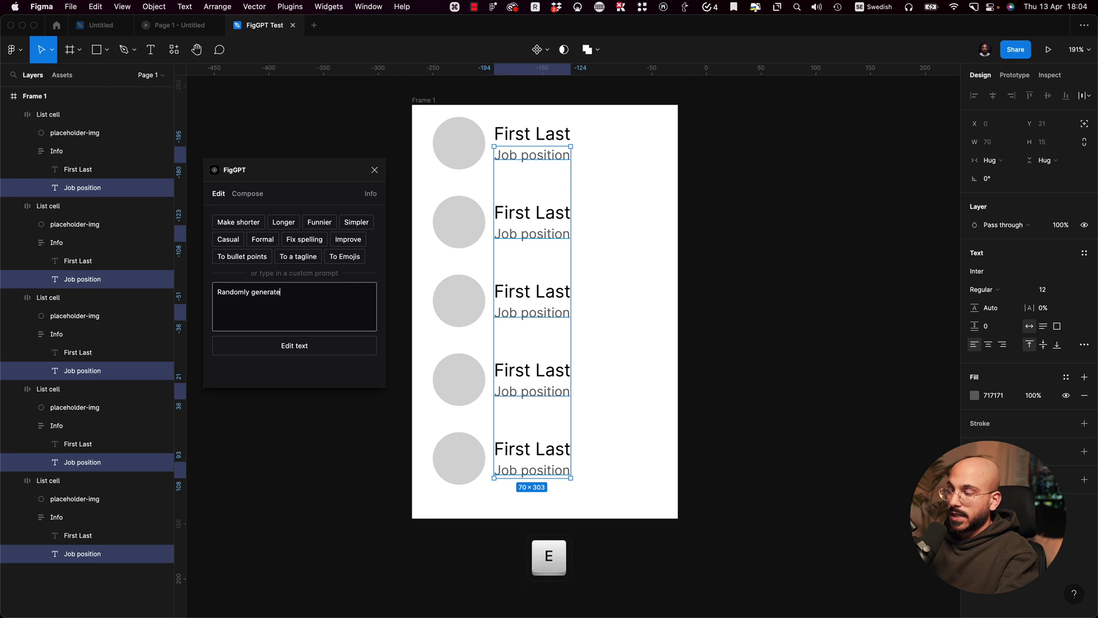
text( various j)
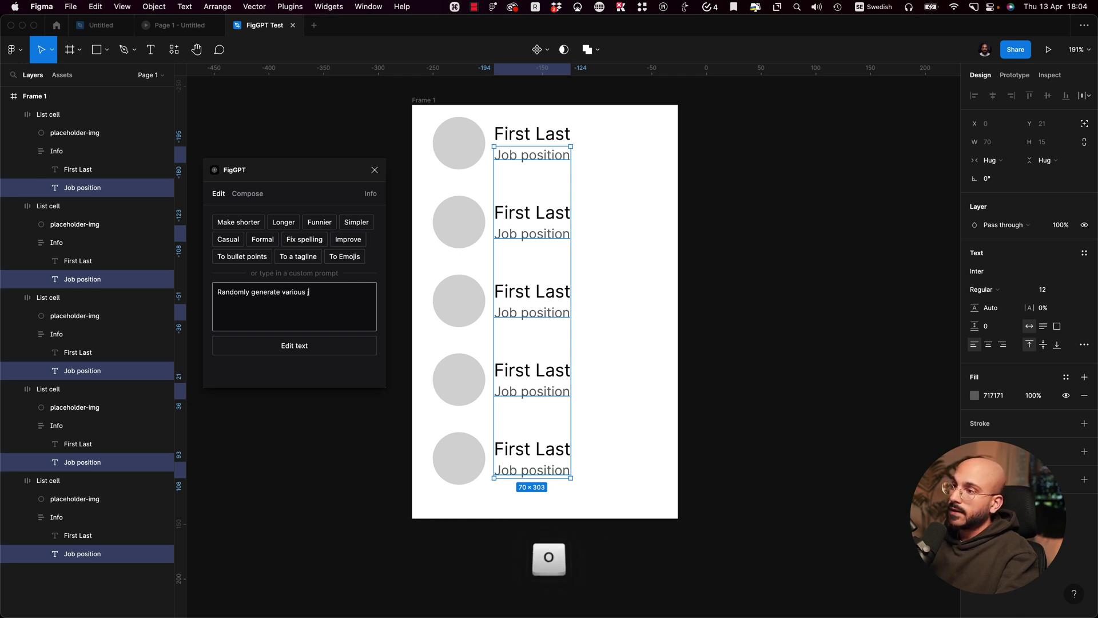
text(ob positions in the creative indus)
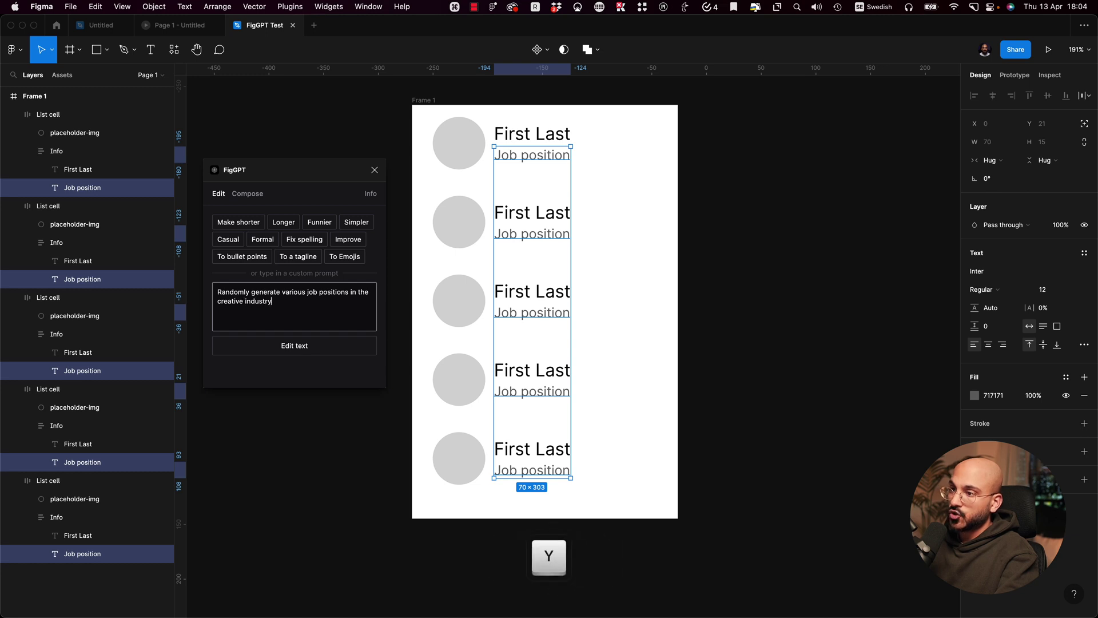
text(try)
Step: Run the prompt, move the generated texts beside Frame 1, then undo the output
click(297, 351)
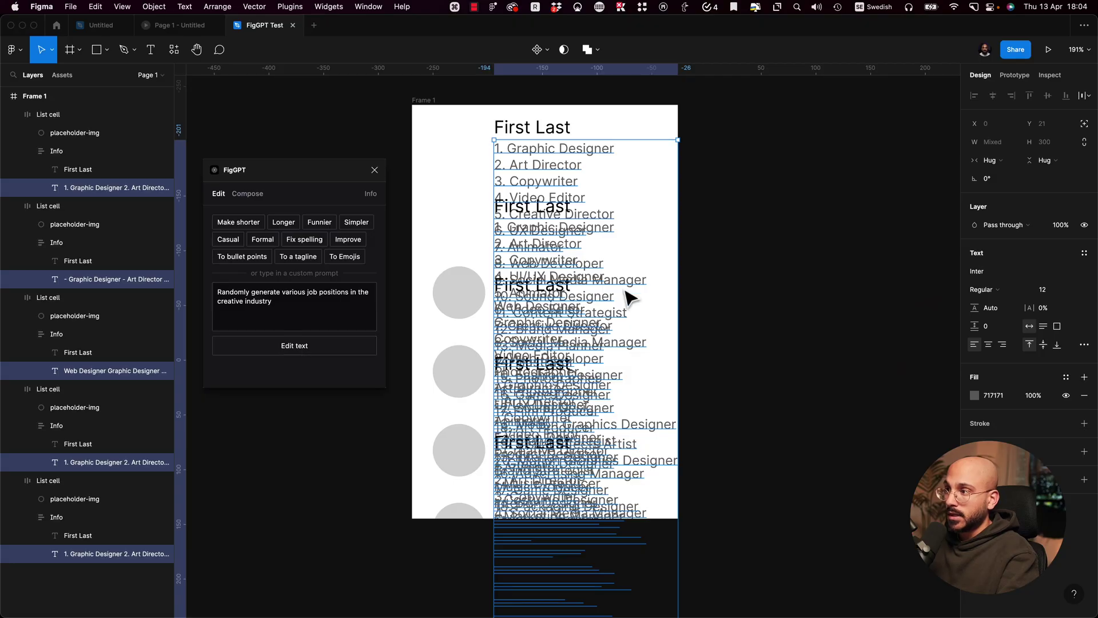
drag(563, 250, 769, 204)
key(super+z)
key(super+z)
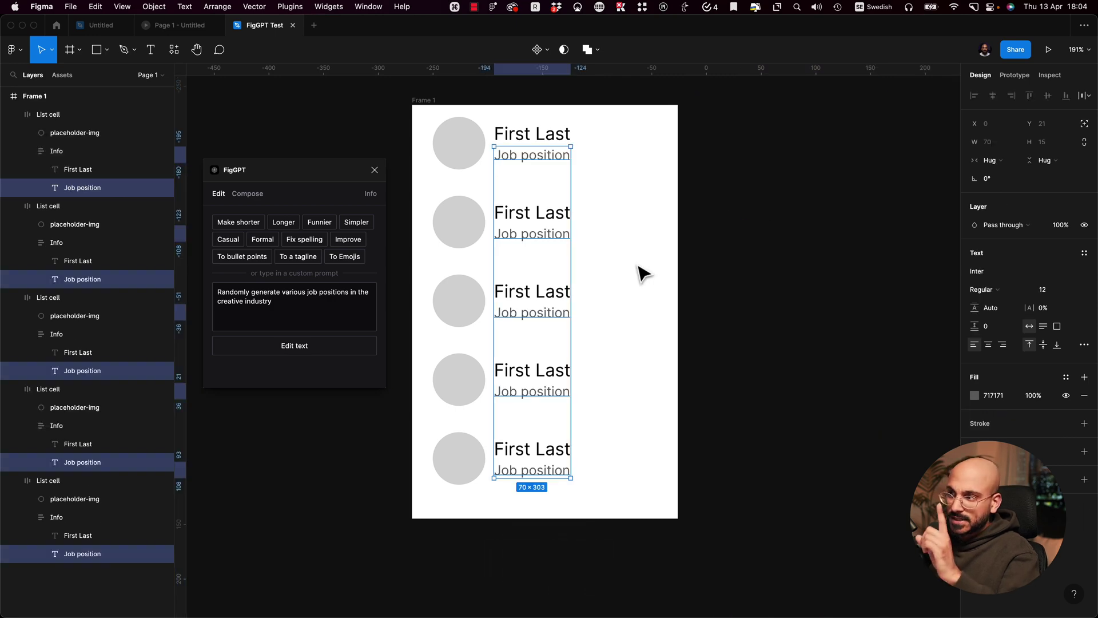
Step: Reselect the five Job position texts and return to the end of the prompt
click(620, 216)
click(564, 181)
super+click(545, 162)
shift+super+click(548, 235)
shift+super+click(546, 312)
shift+super+click(545, 396)
shift+super+click(547, 472)
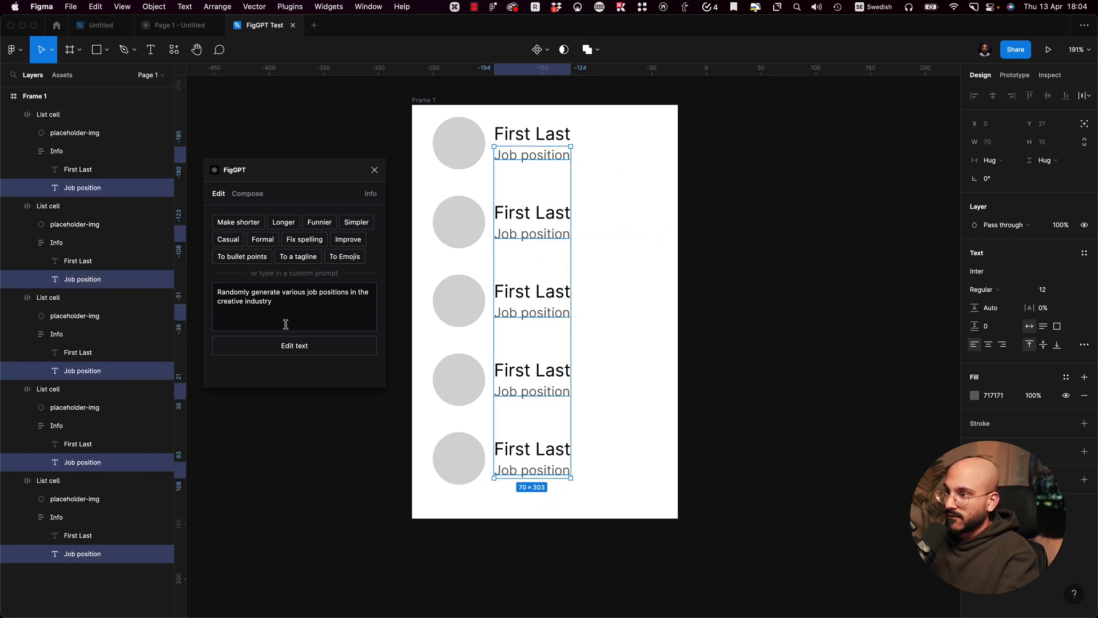
click(238, 296)
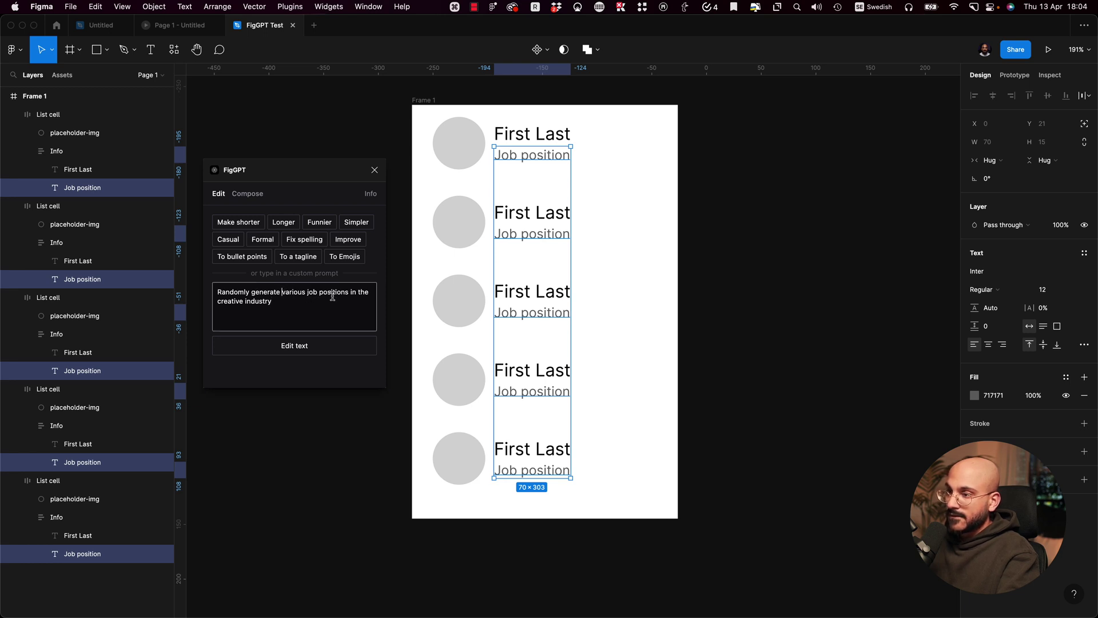
Step: Revise the prompt to 'Generate five… creative industry, and replace the selected text layers.', run it, and move the output beside Frame 1
key(shift+super+Left)
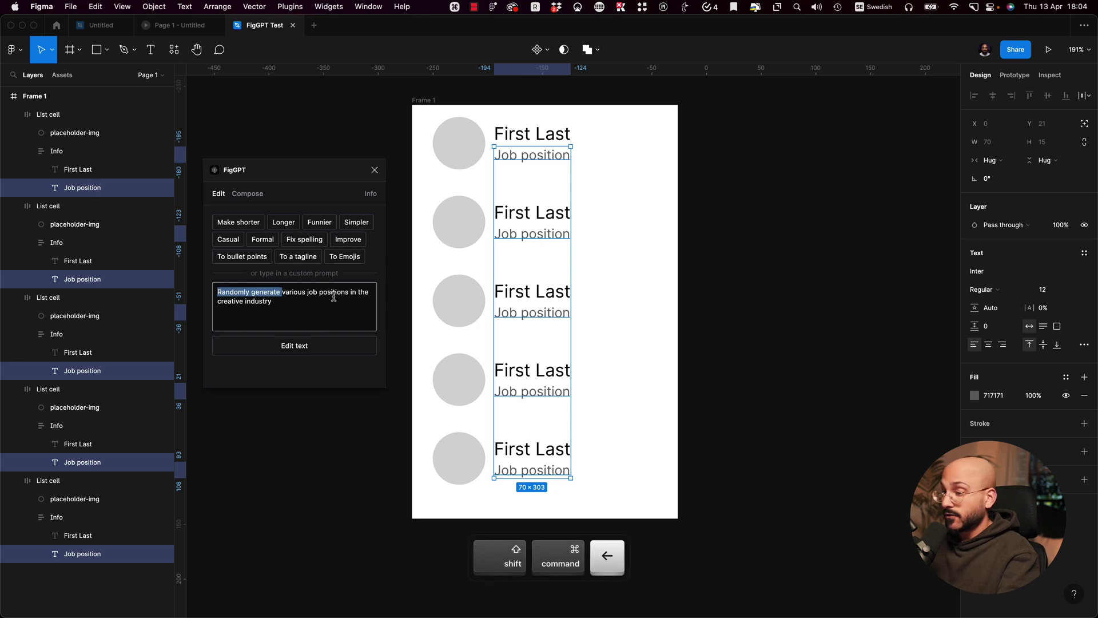
text(Generate )
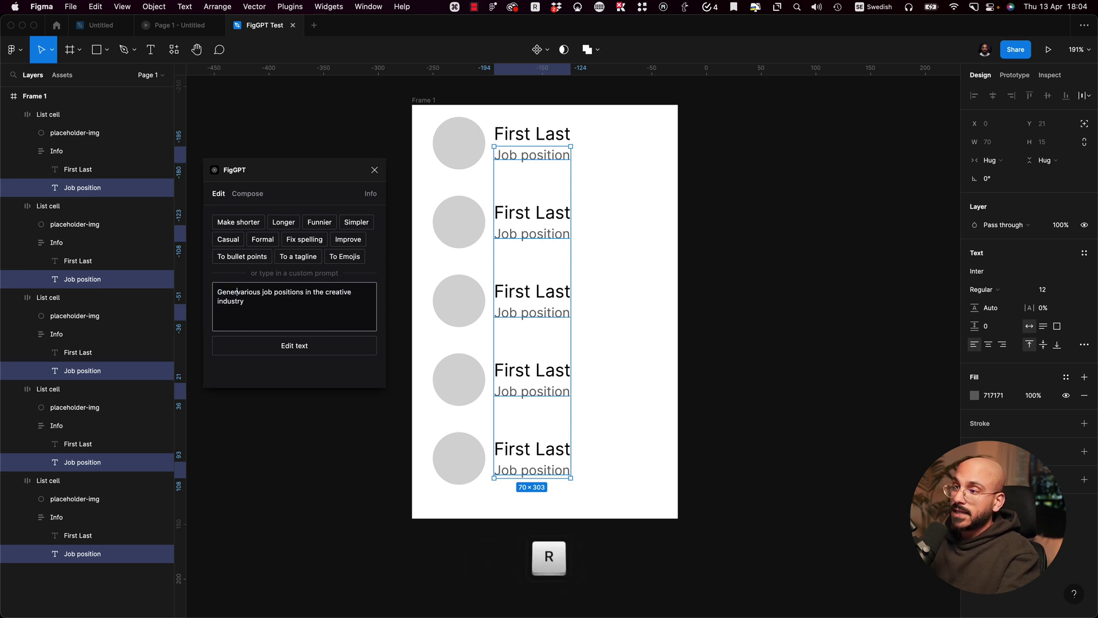
text(five)
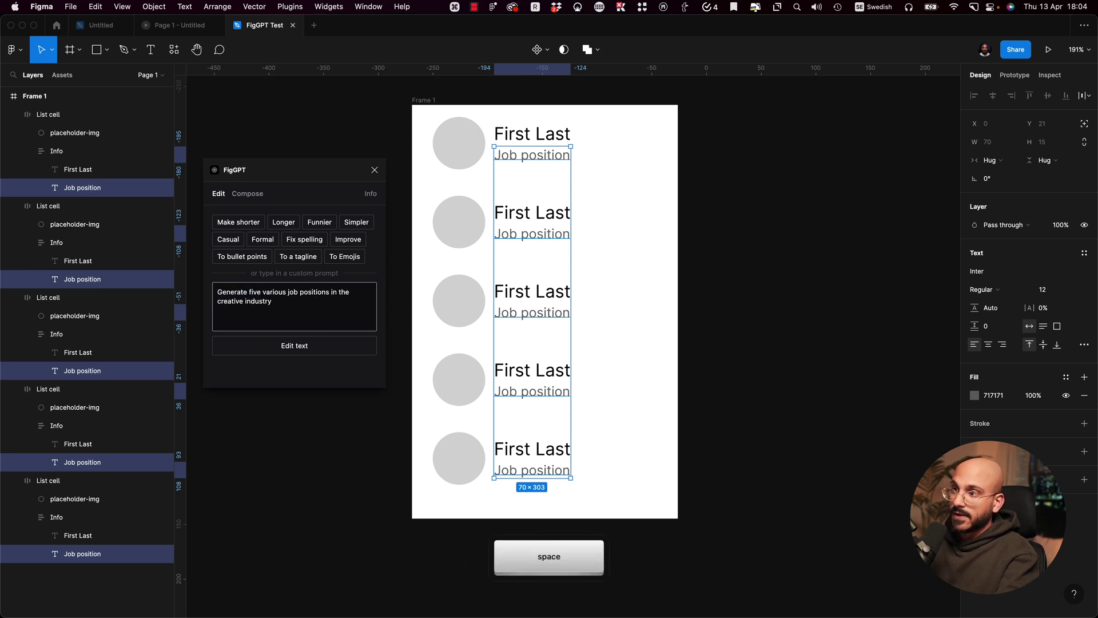
click(301, 301)
text(, and replace the selected)
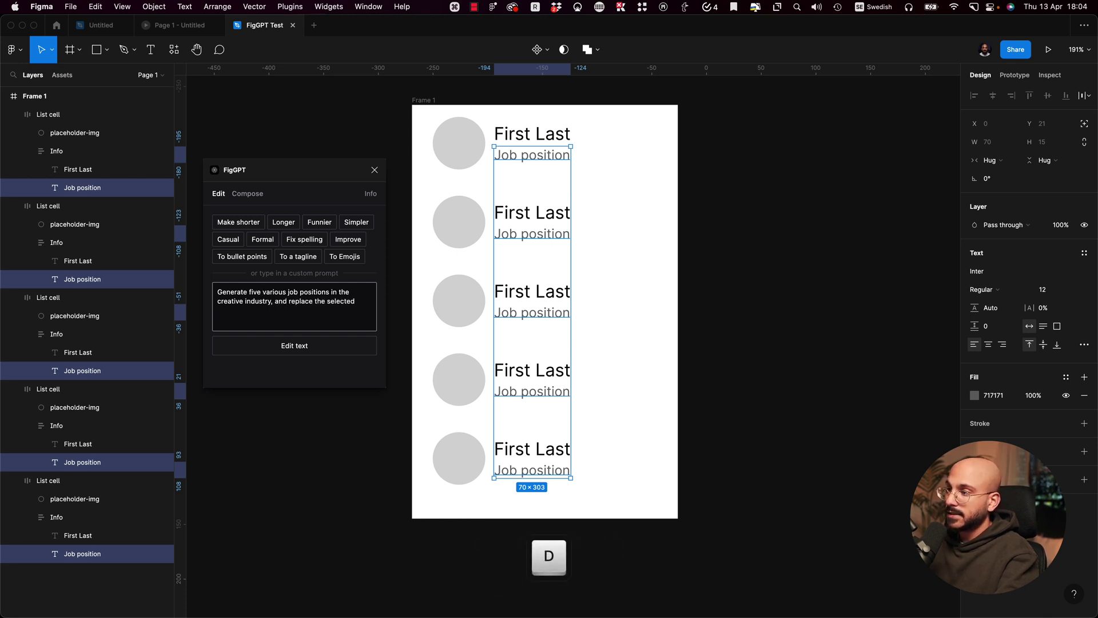
text( tex)
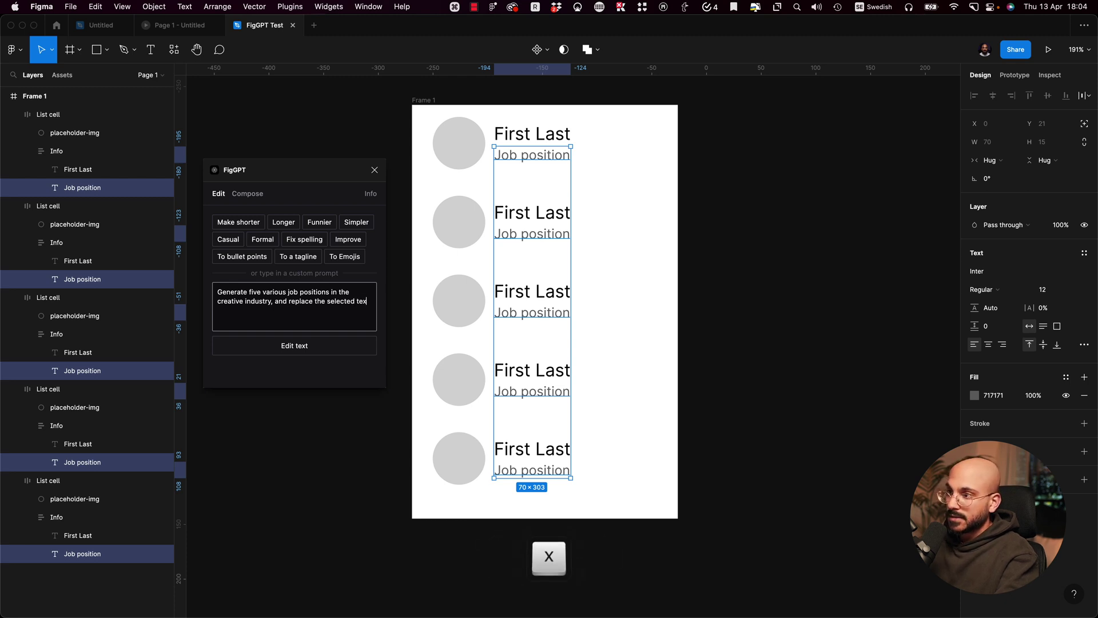
text(t layers.)
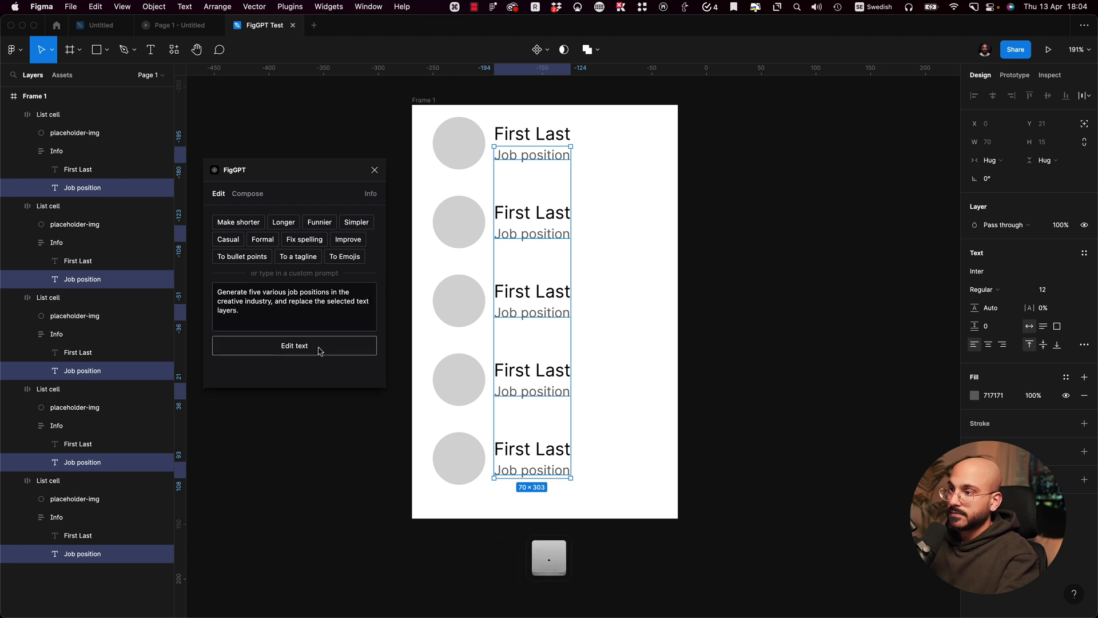
click(319, 347)
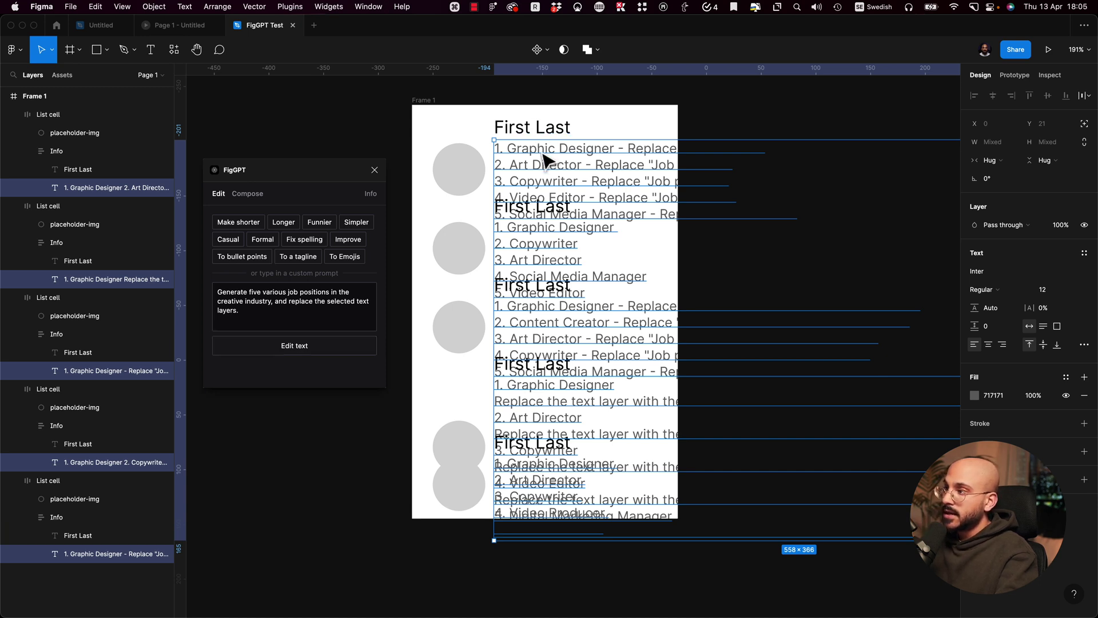
drag(583, 184, 709, 190)
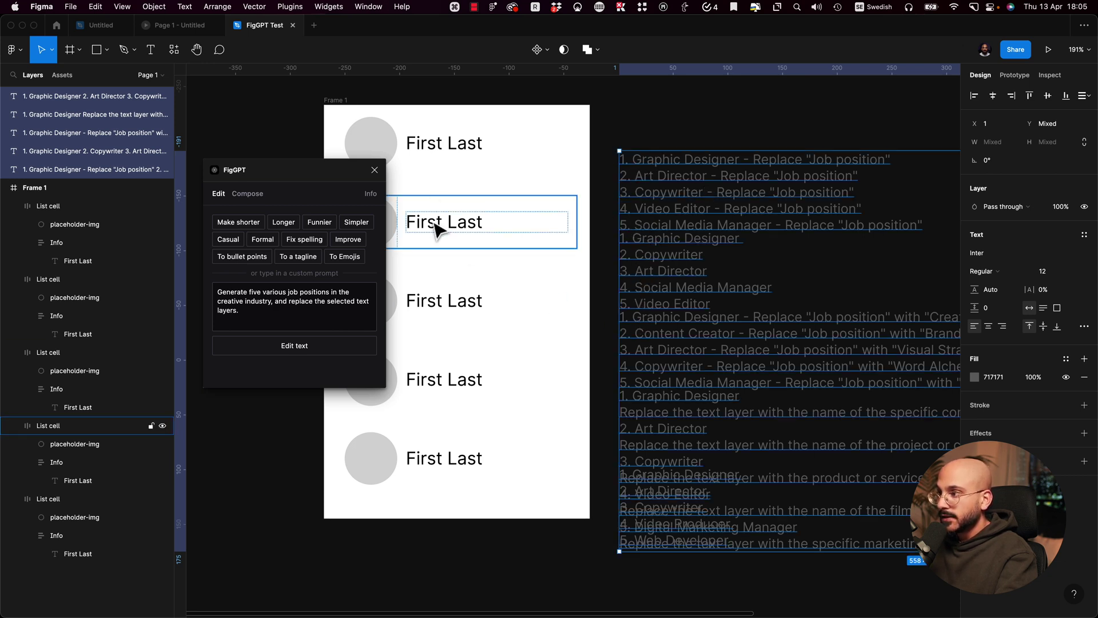
Step: Undo the lists, reword the prompt to request a job position for the selected text layer, and run it
key(super+z)
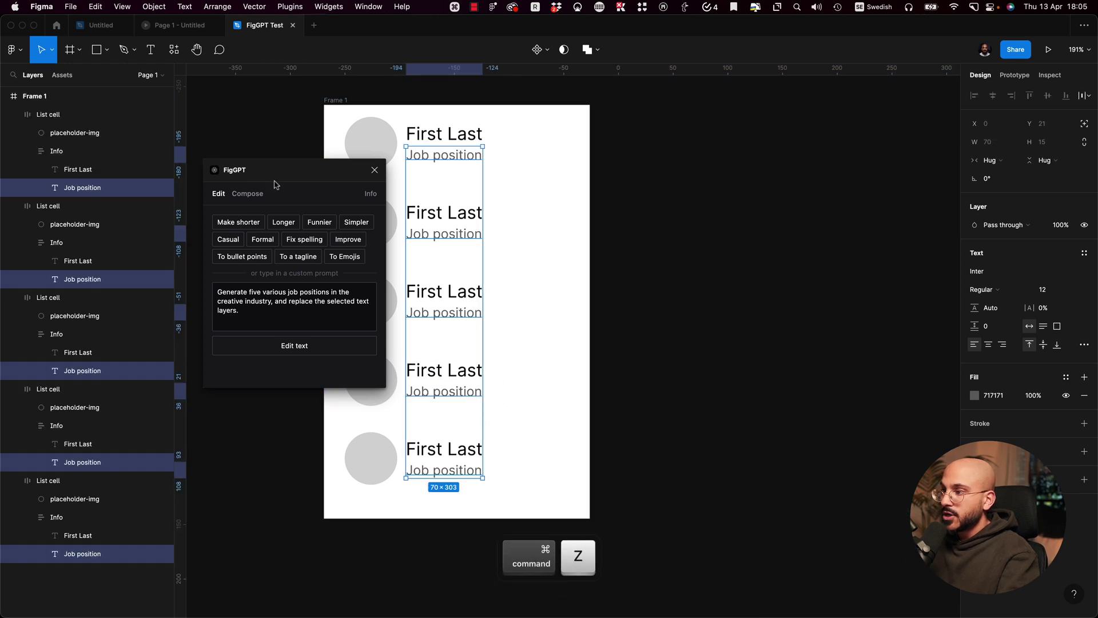
click(267, 318)
scroll(506, 350, left, 3)
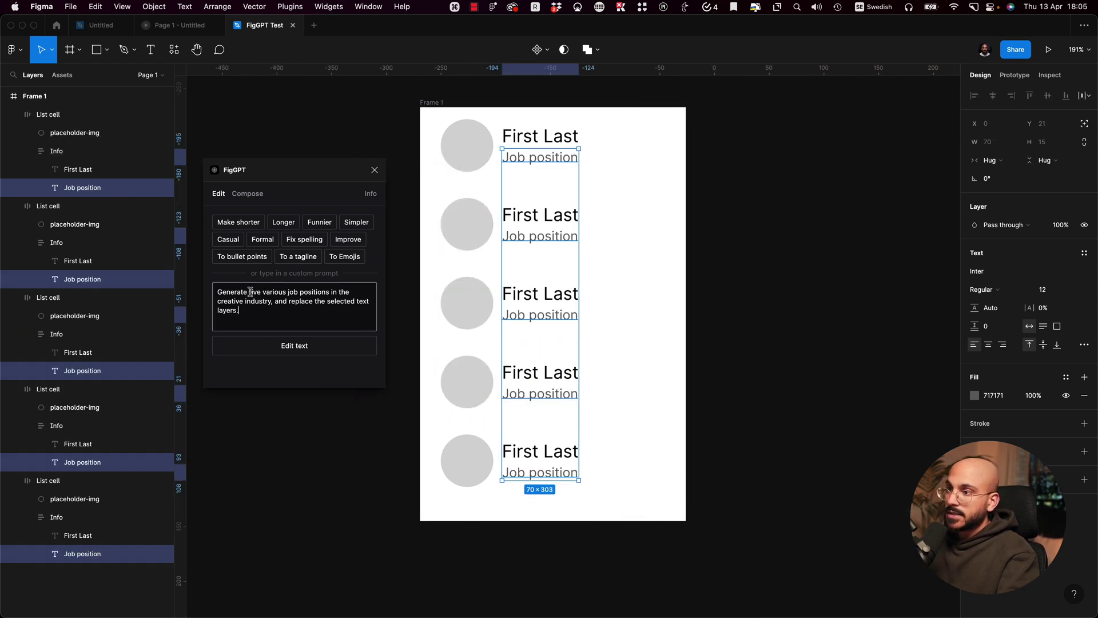
key(BackSpace)
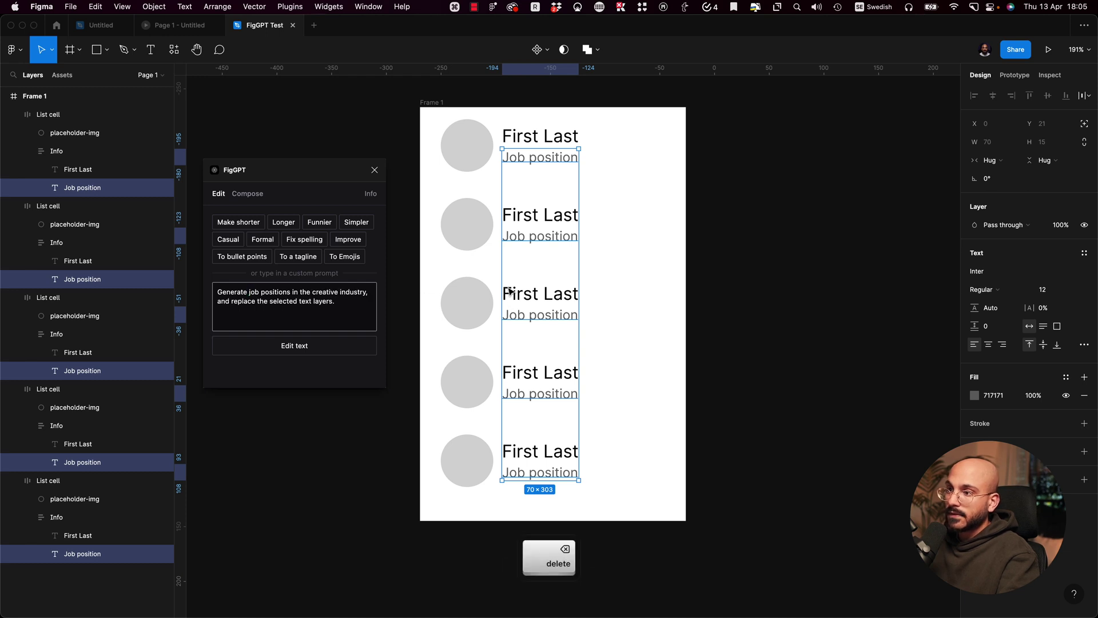
text(a job )
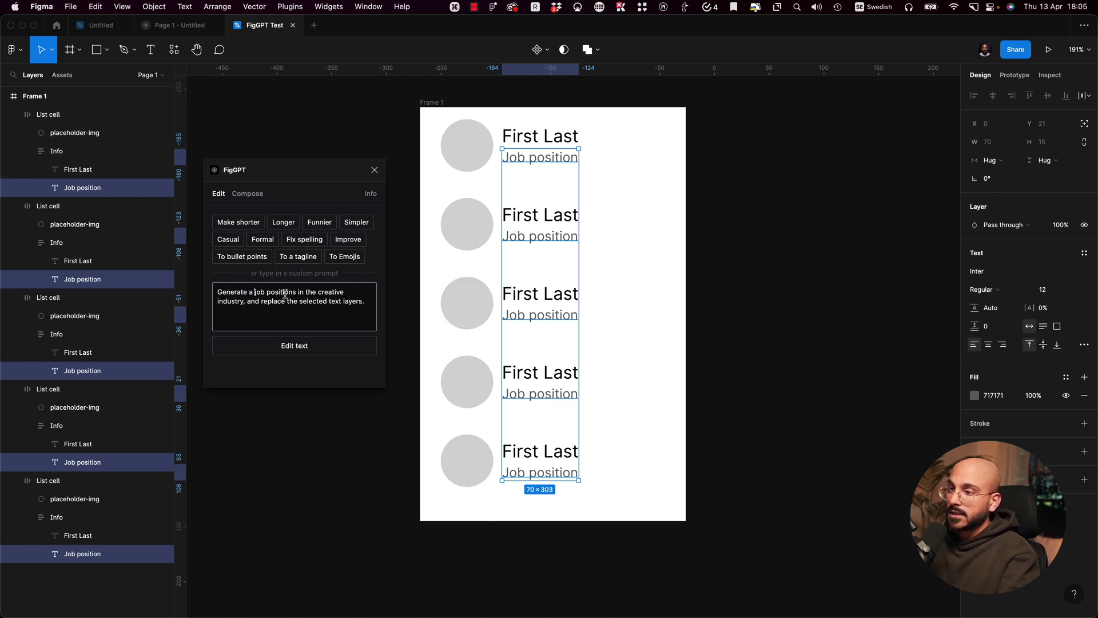
text(position)
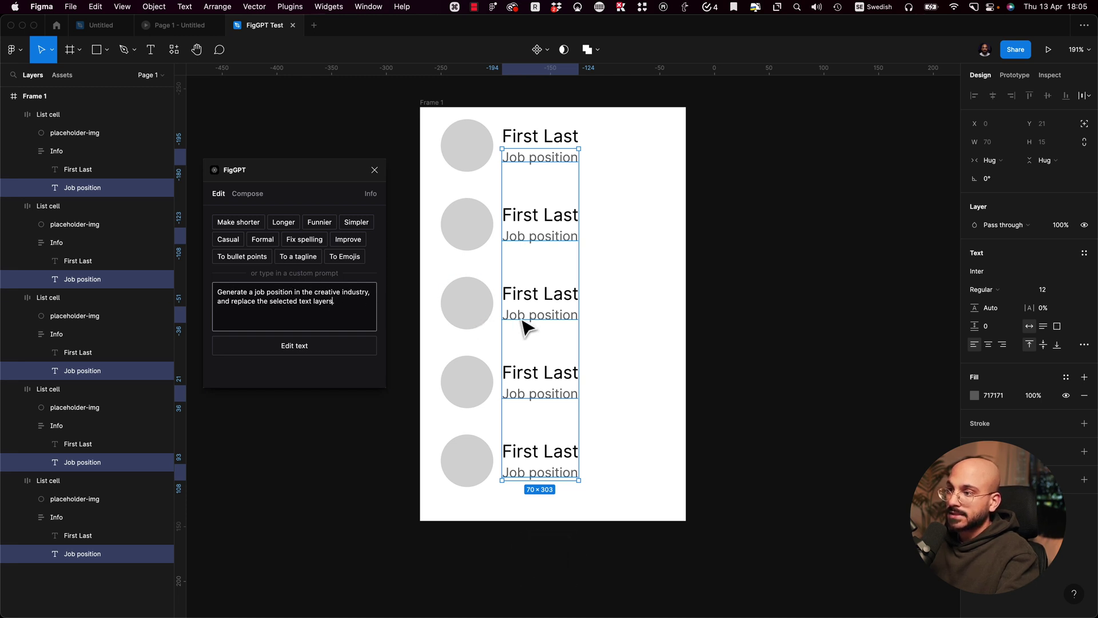
click(304, 320)
key(BackSpace)
key(BackSpace)
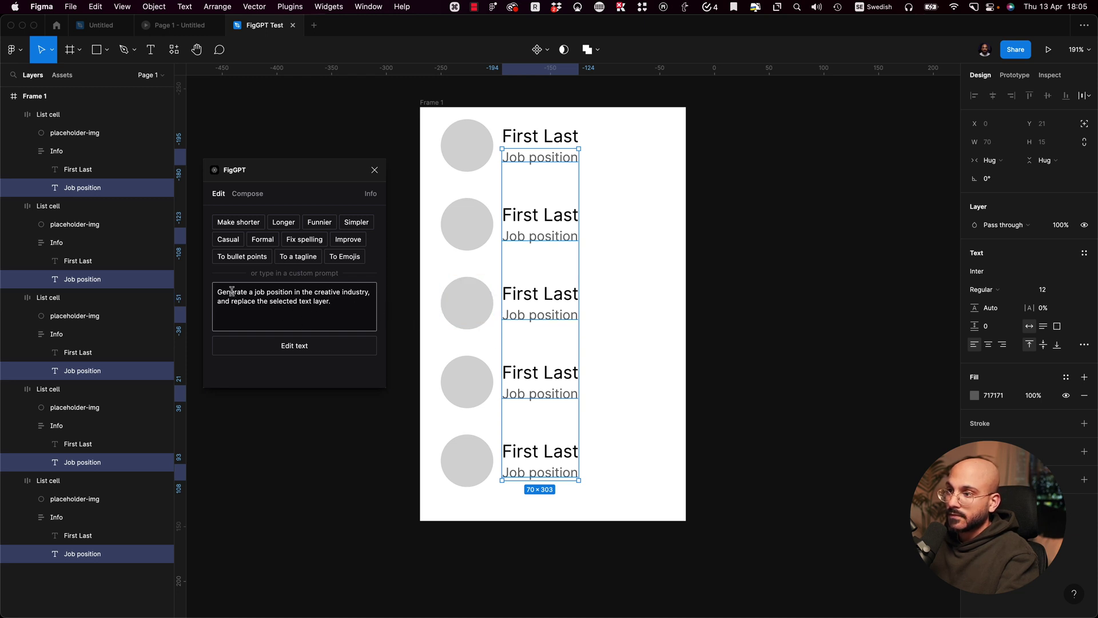
click(281, 347)
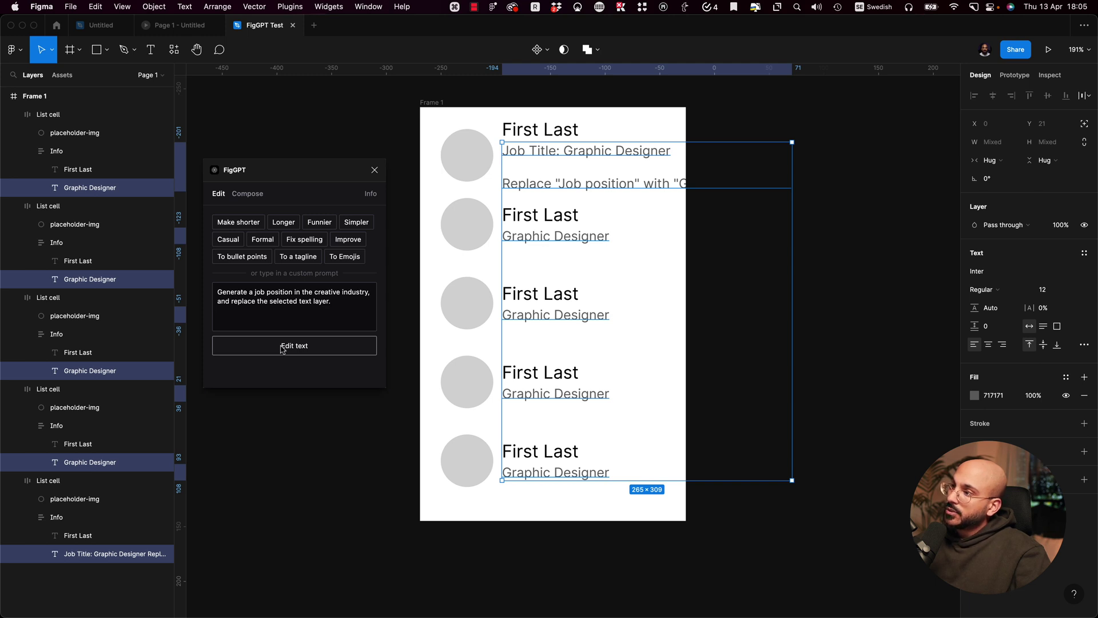
key(super+z)
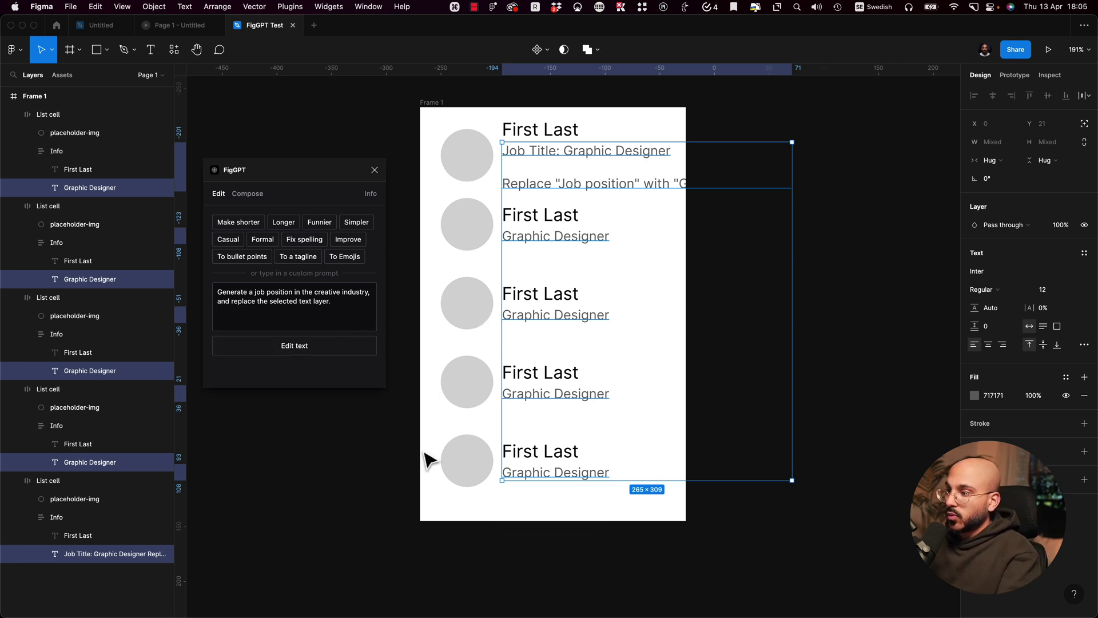
Step: Revert the subtitles and run the new prompt 'Random job position in the creative industry'
key(super+z)
click(294, 305)
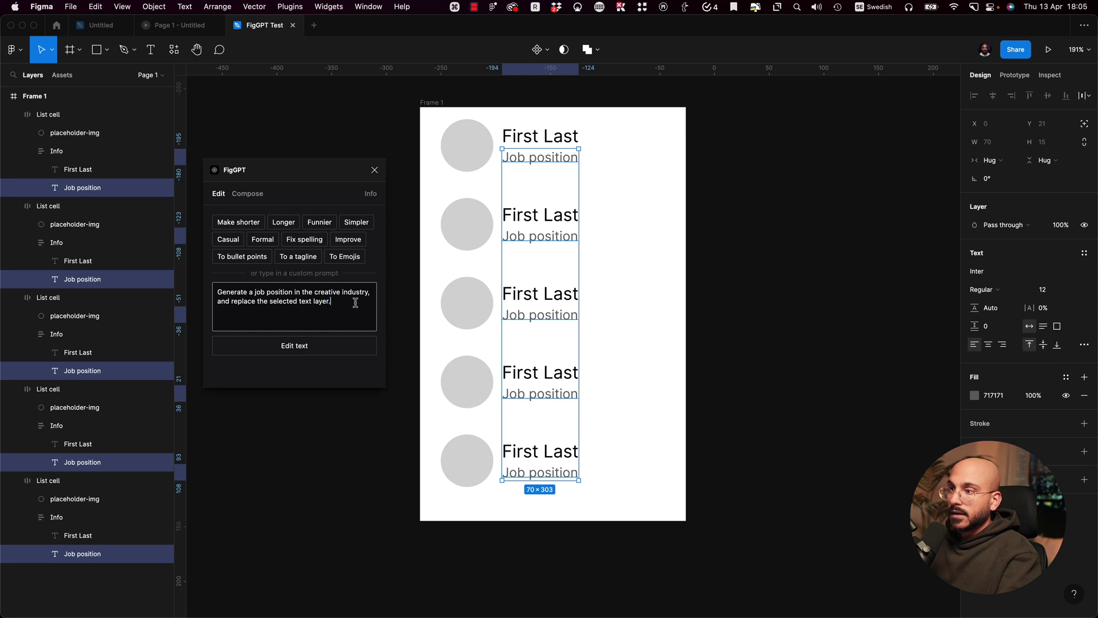
drag(355, 303, 208, 270)
text(Job pos)
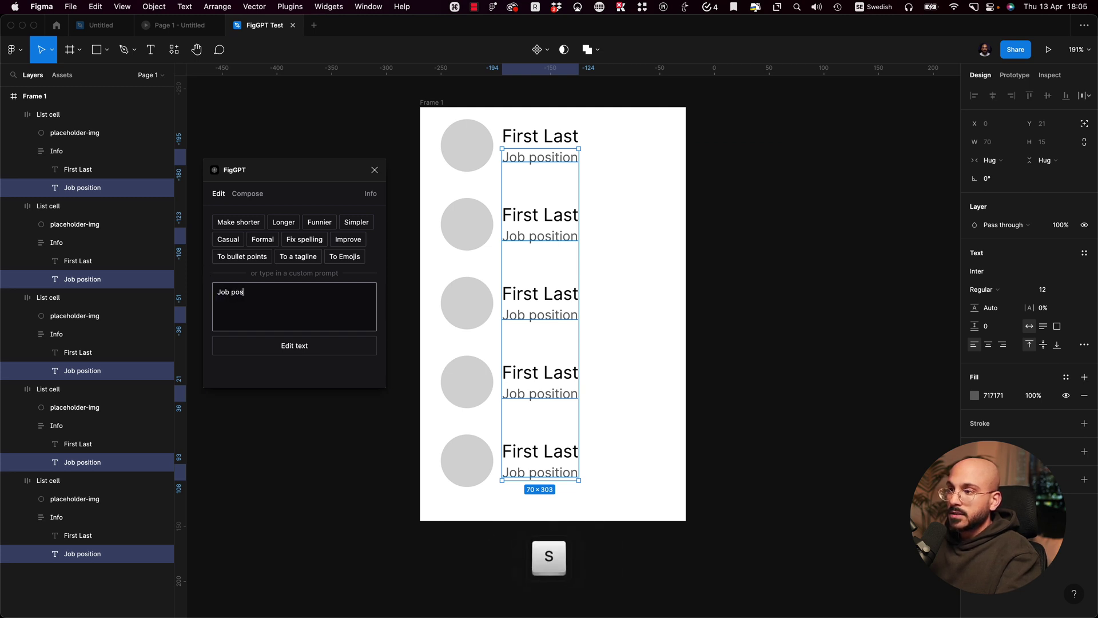
text(ition in the)
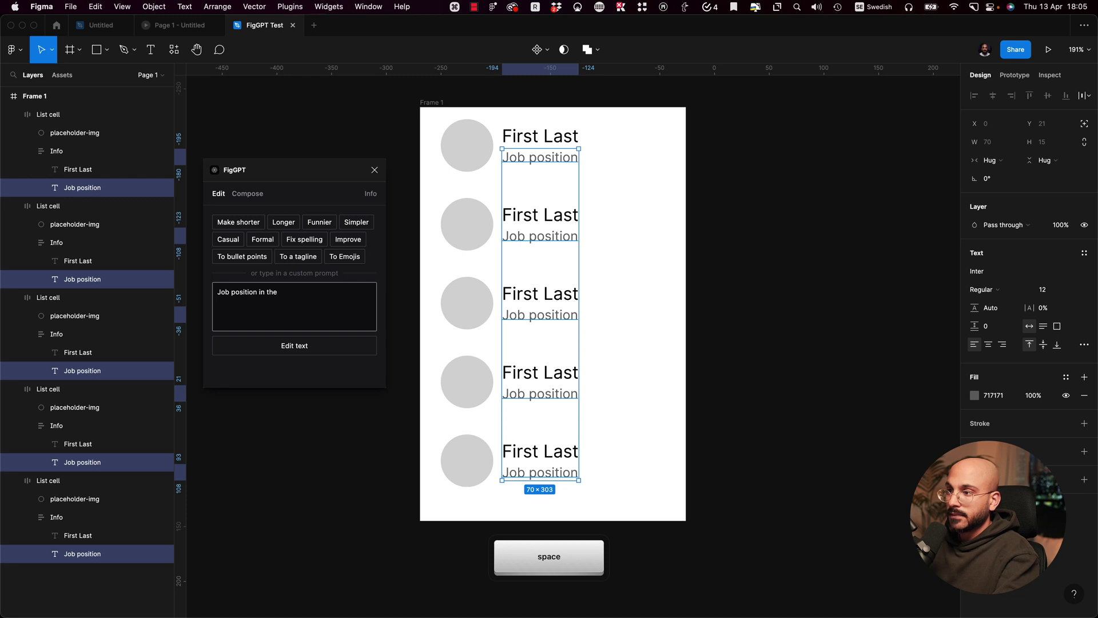
text( creative idnustry)
key(BackSpace)
key(BackSpace)
key(BackSpace)
text(ndustry)
key(super+Left)
text(Random)
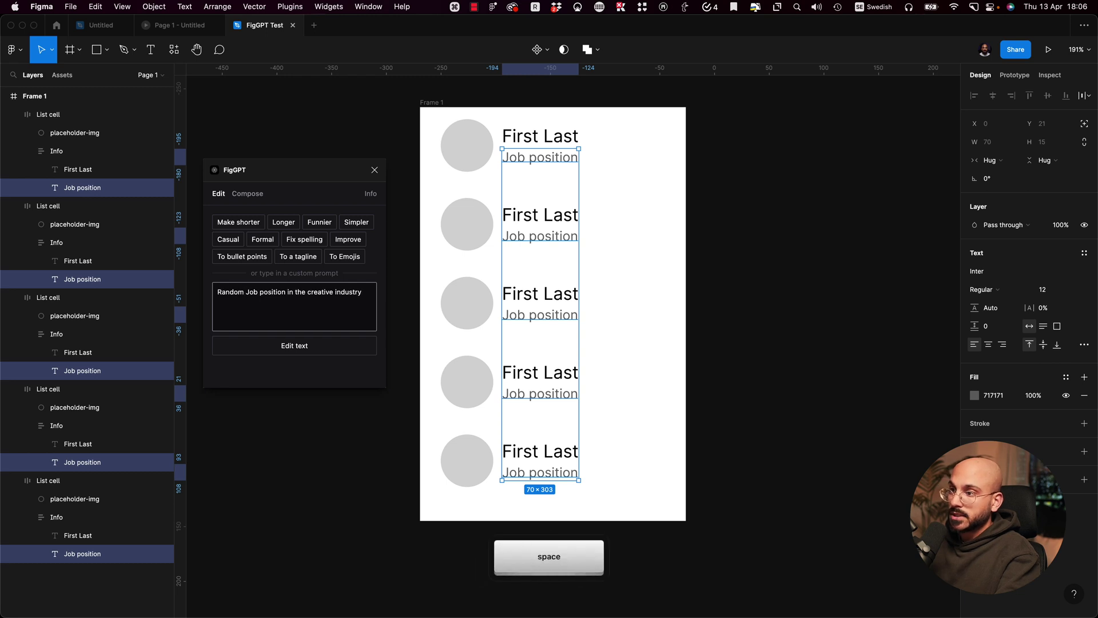
key(shift+Right)
text(j)
click(319, 348)
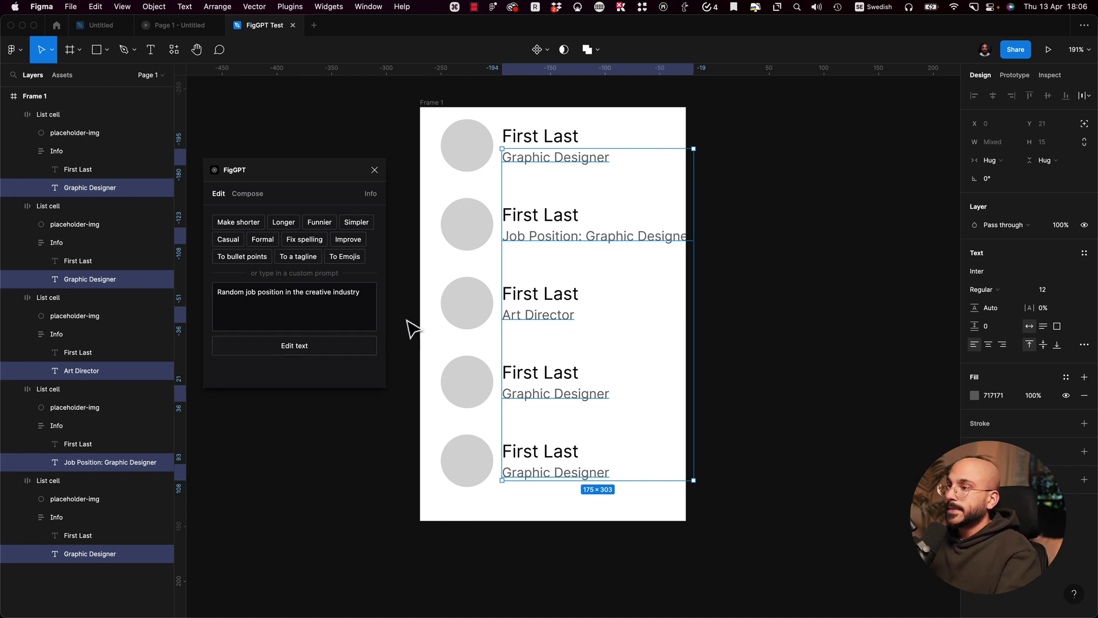
Step: Undo the last generated titles to restore the Job position placeholders
key(super+z)
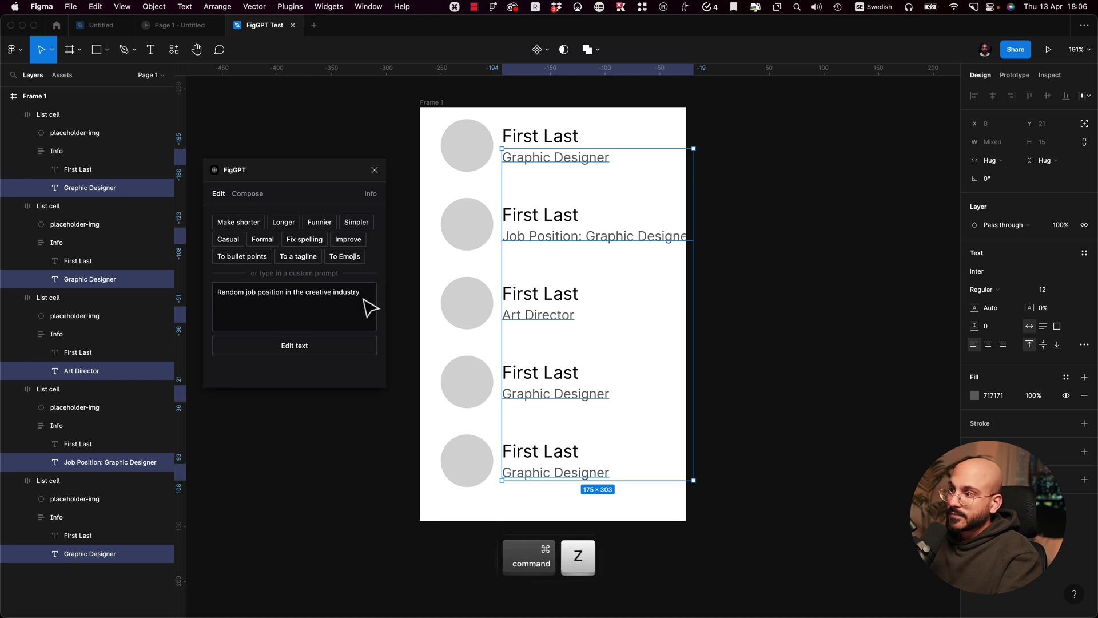
super+click(462, 468)
key(super+z)
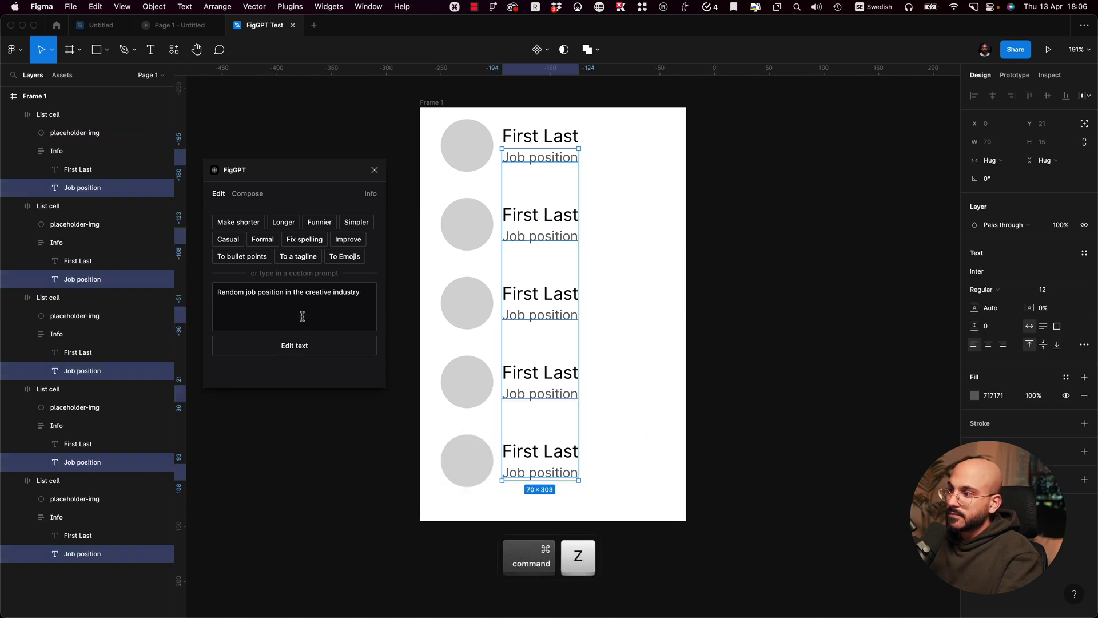
Step: Rerun FigGPT with the prompt 'Replace with random job position in the creative industry'
key(BackSpace)
text(Replace)
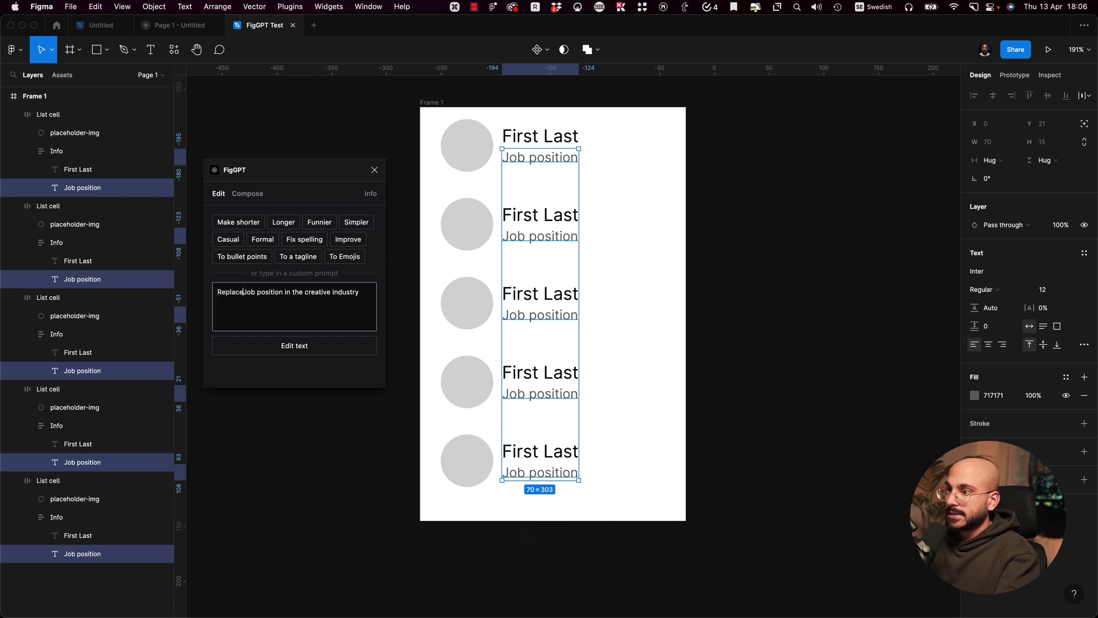
text( with random)
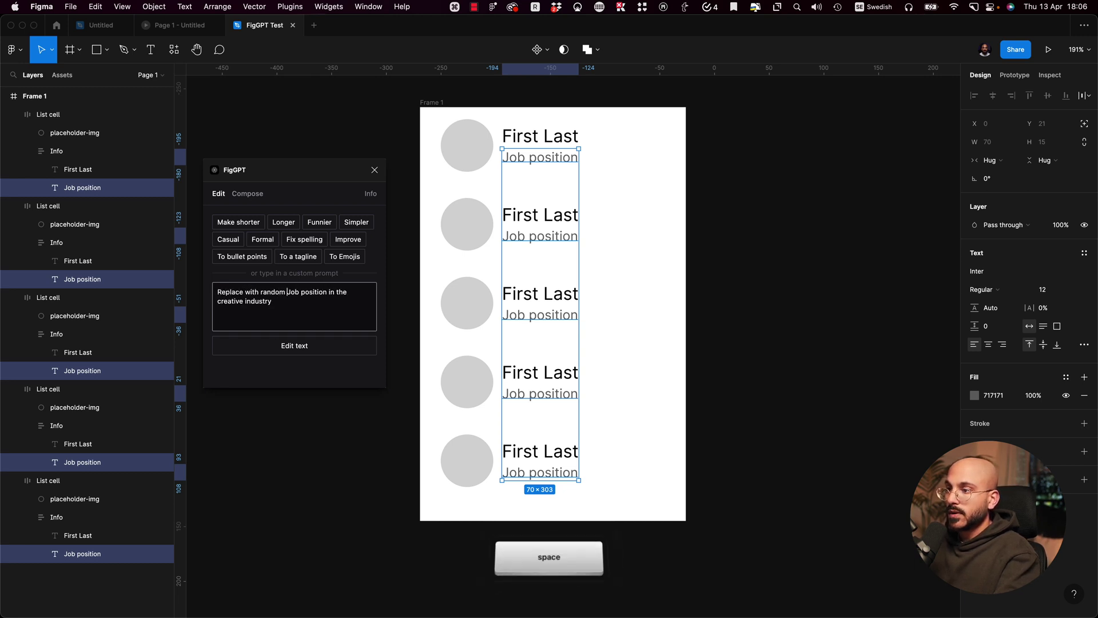
key(Delete)
text(j)
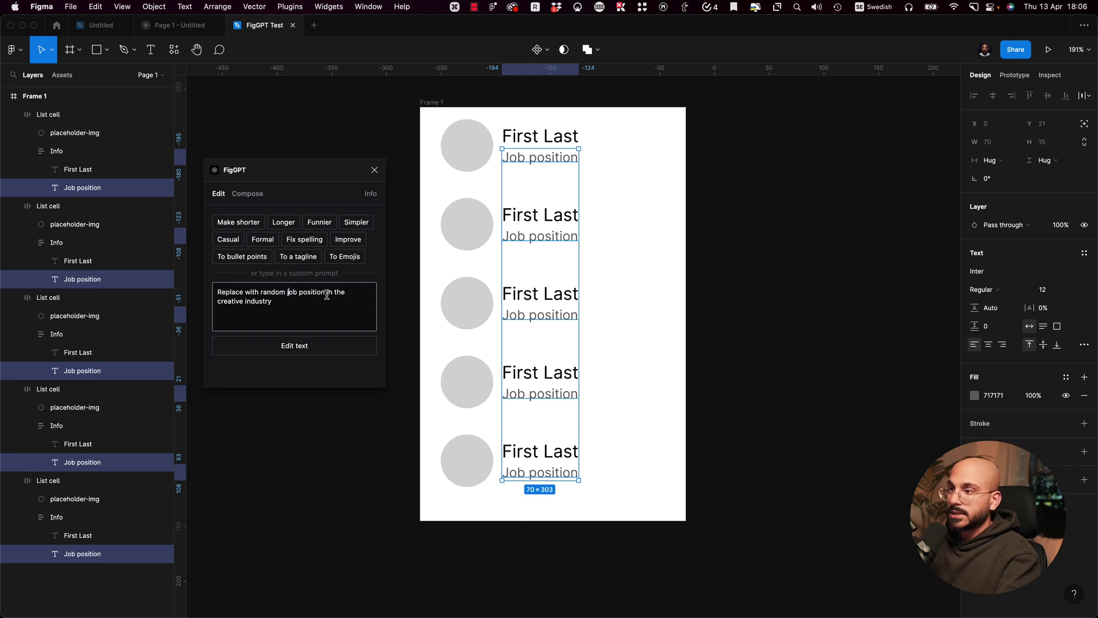
click(316, 348)
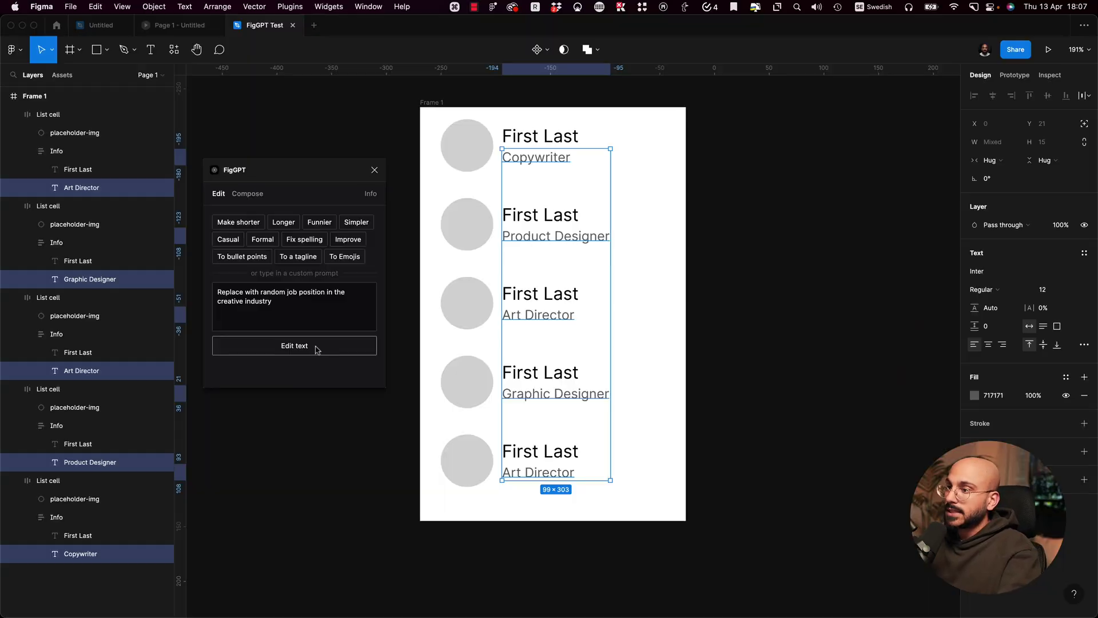
Step: Select all five First Last name layers, bottom row to top
super+click(567, 454)
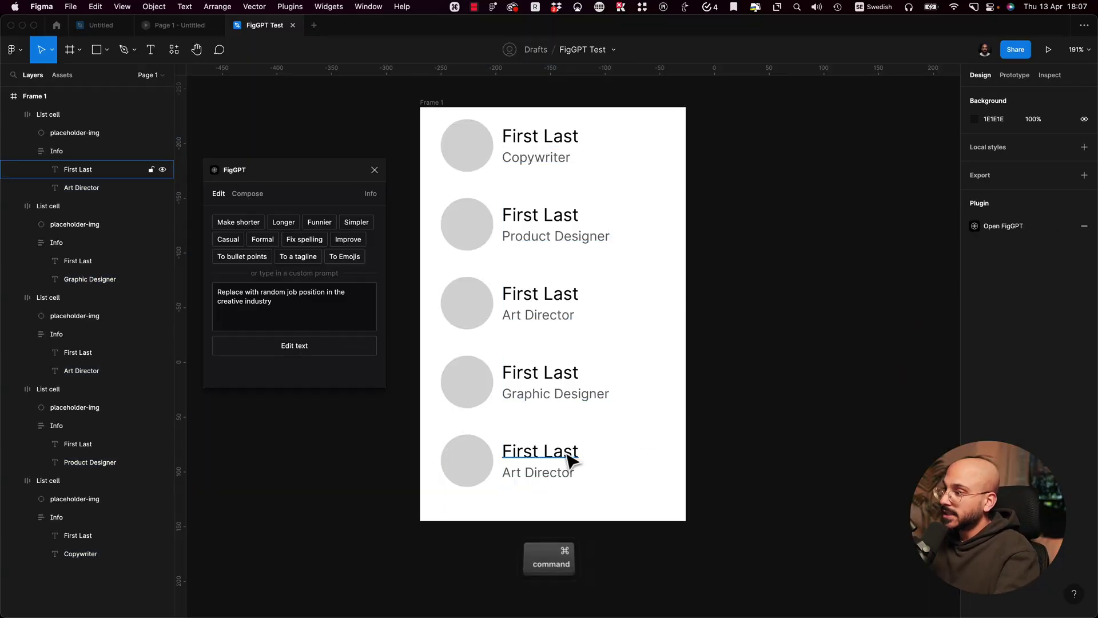
shift+super+click(568, 375)
shift+super+click(544, 293)
shift+super+click(549, 216)
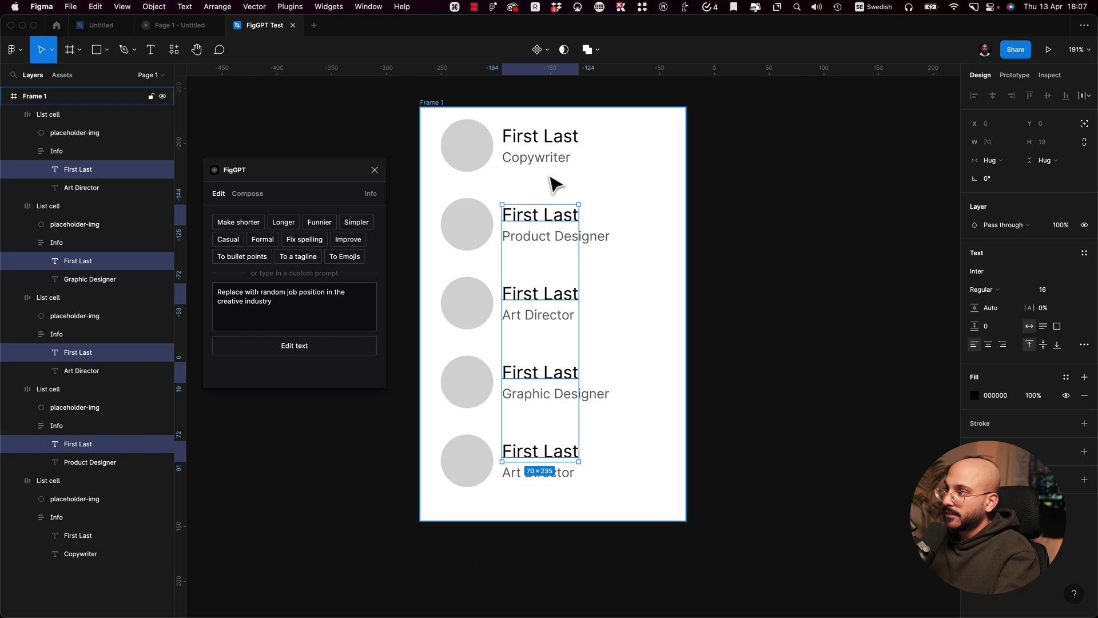
shift+super+click(549, 138)
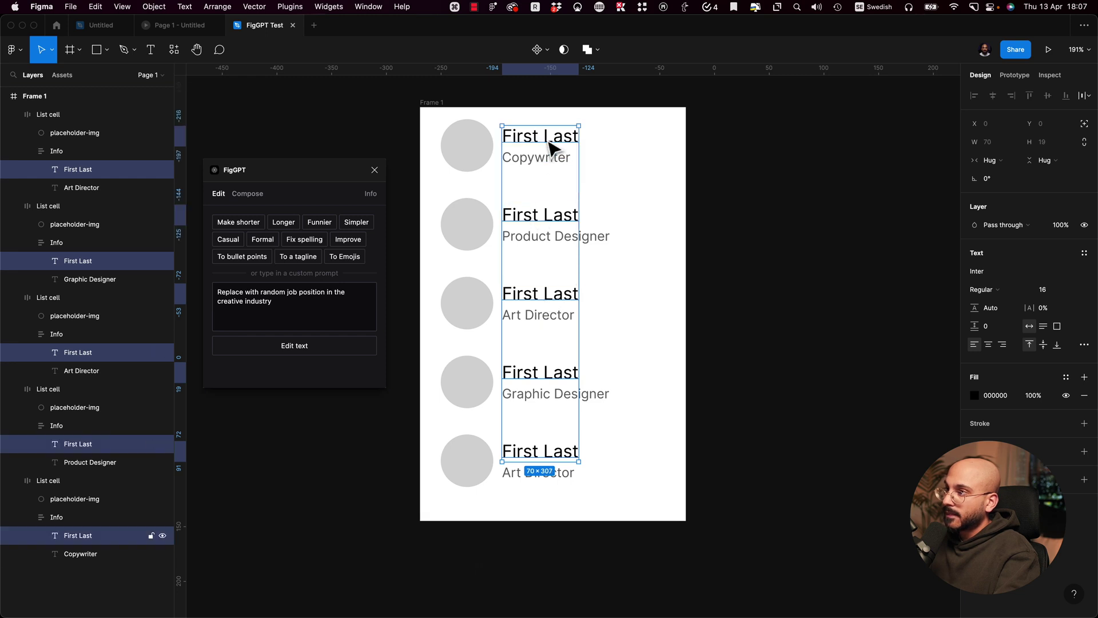
Step: Run FigGPT with 'Replace with random firstname and last name', then deselect
double_click(292, 292)
text(name)
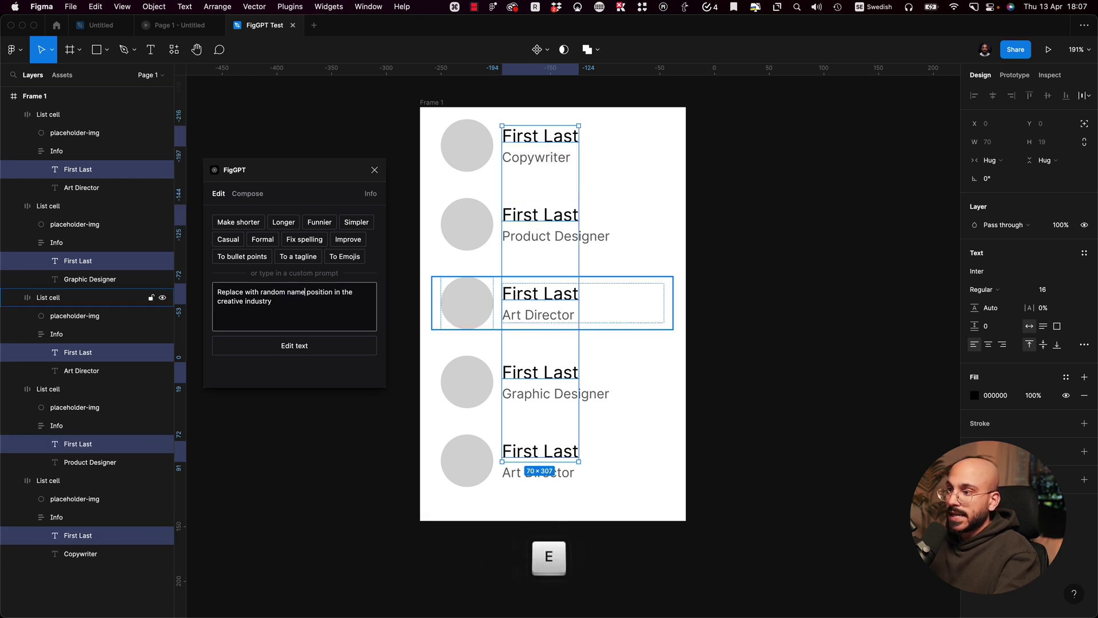
key(BackSpace)
key(BackSpace)
key(BackSpace)
key(BackSpace)
text(firstname and last )
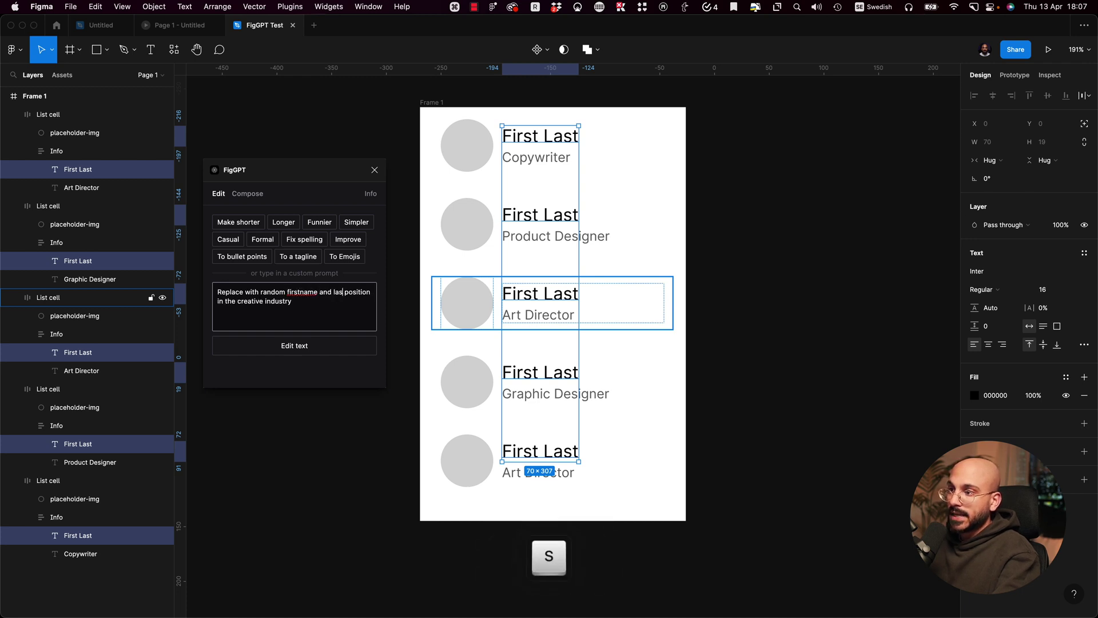
text(name)
key(shift+Down)
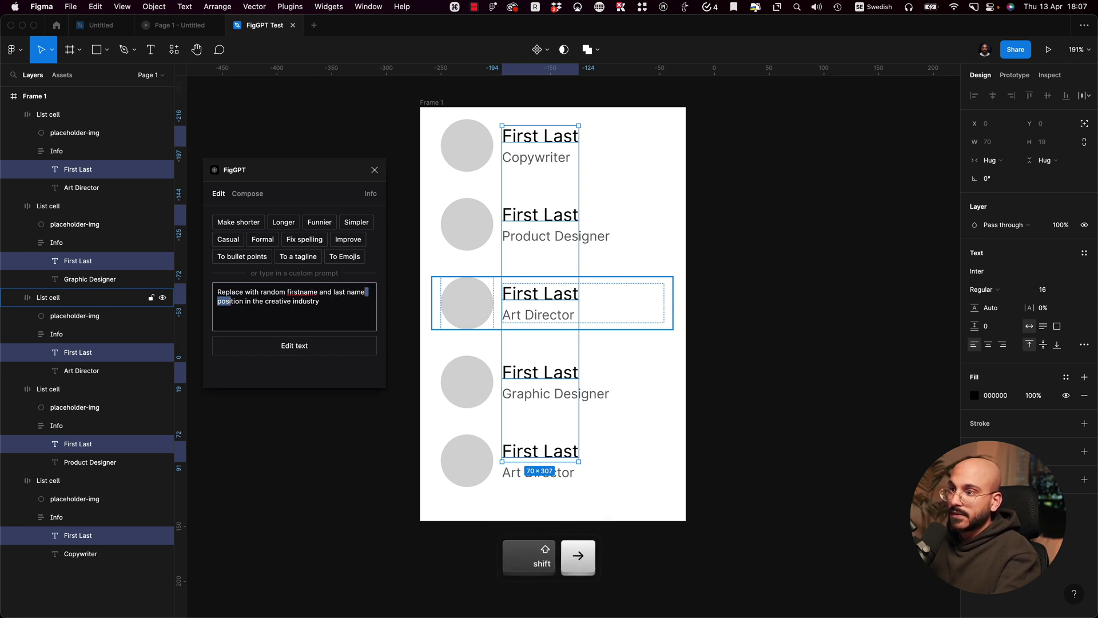
key(BackSpace)
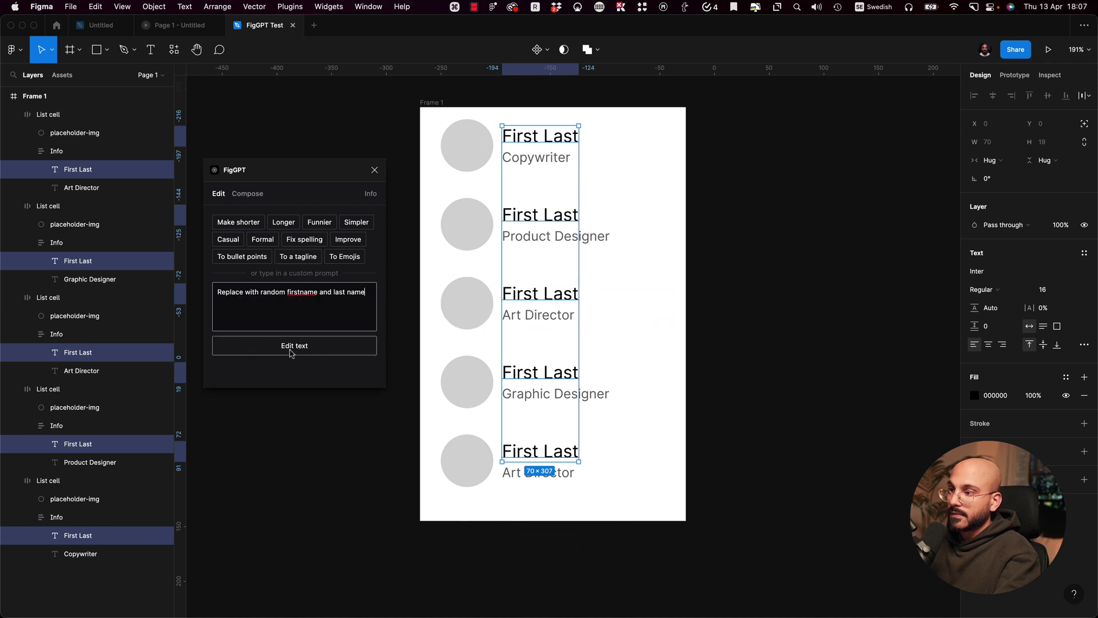
click(294, 347)
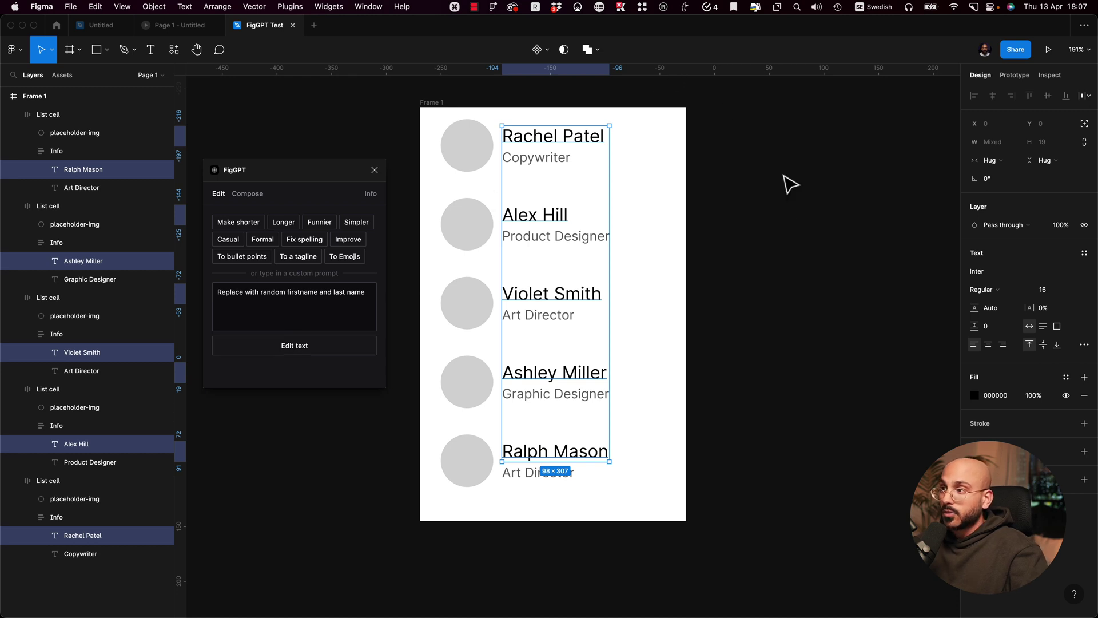
click(765, 227)
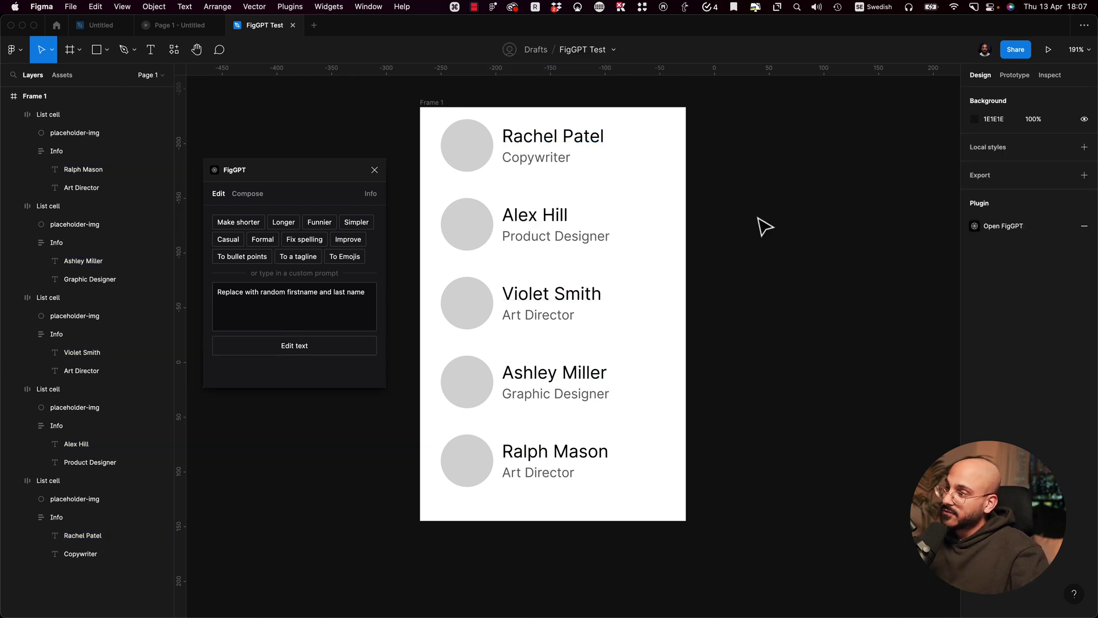